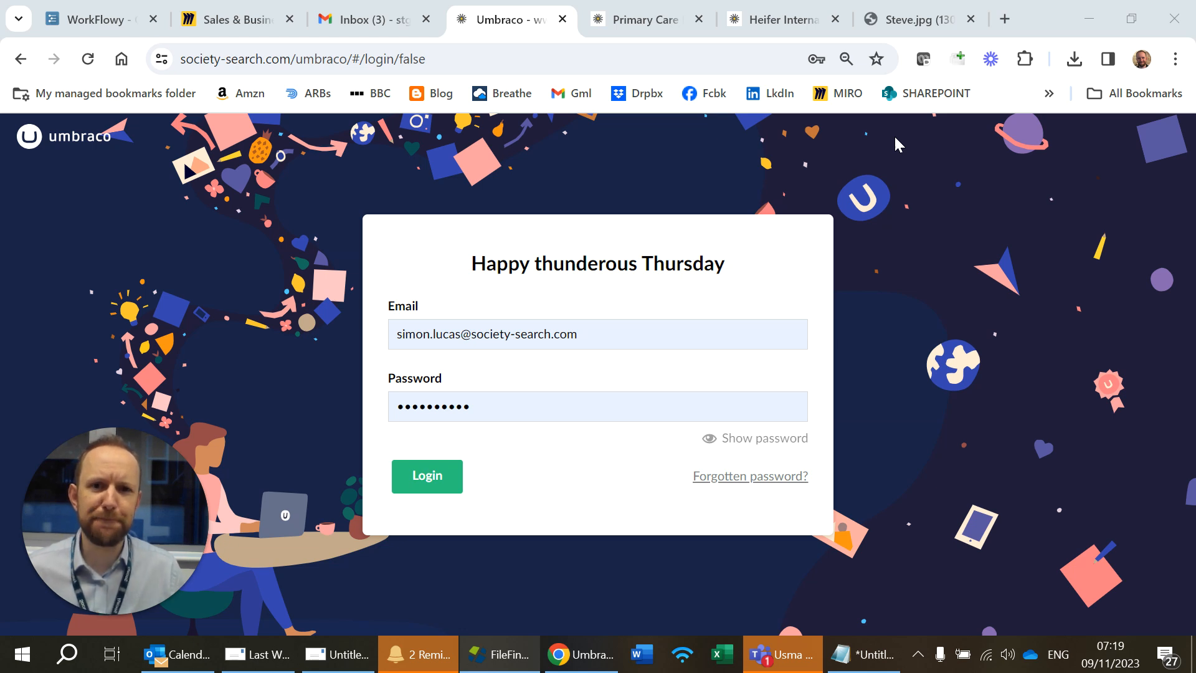
Step: Log in to the Umbraco back office and open the Media section
click(429, 477)
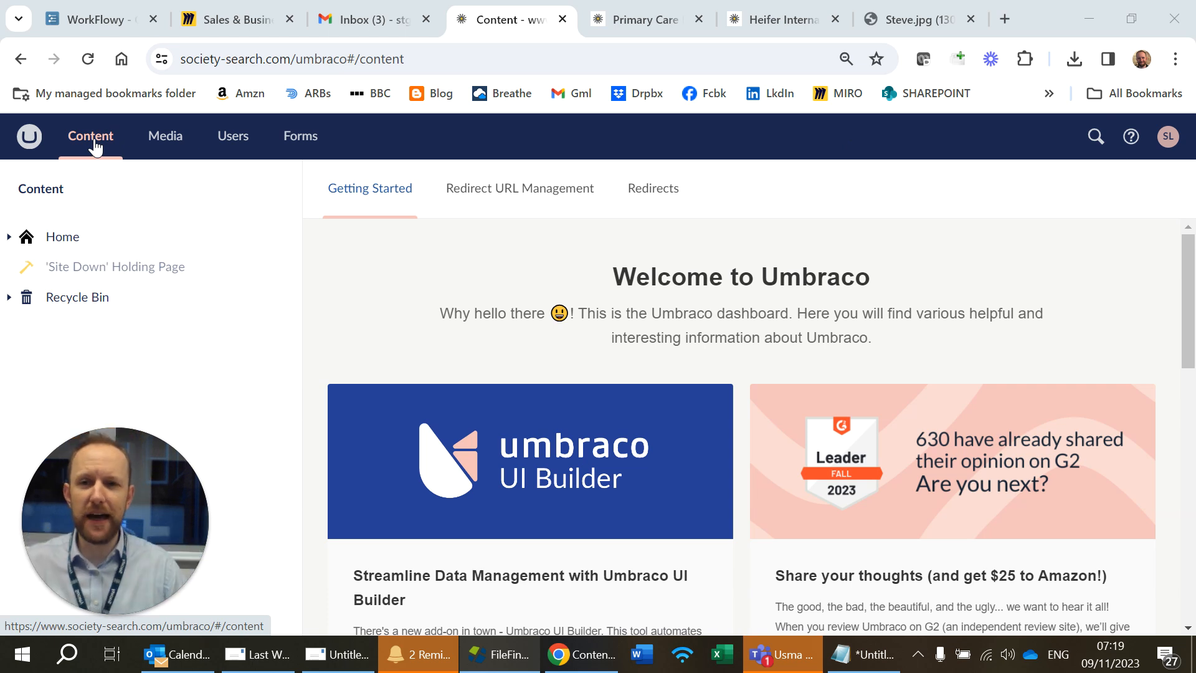
click(167, 152)
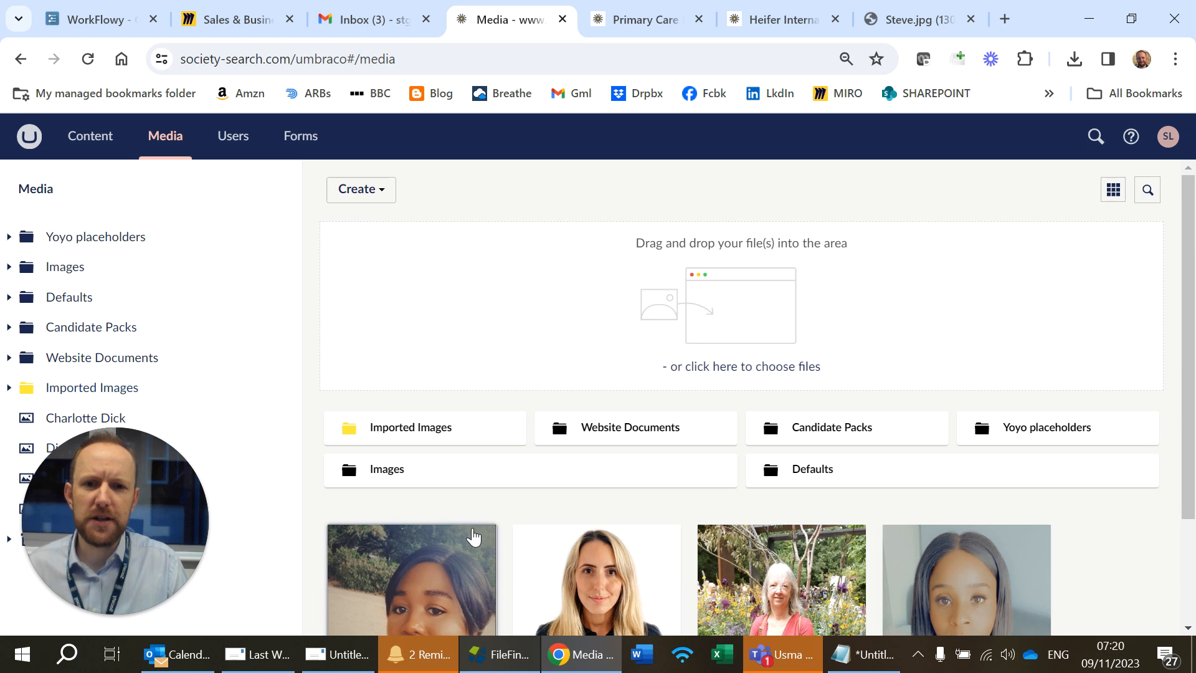
Step: Select the four portrait images and move them into the Images > Insights Articles > Appointment folder
click(465, 555)
click(548, 566)
click(773, 597)
click(948, 590)
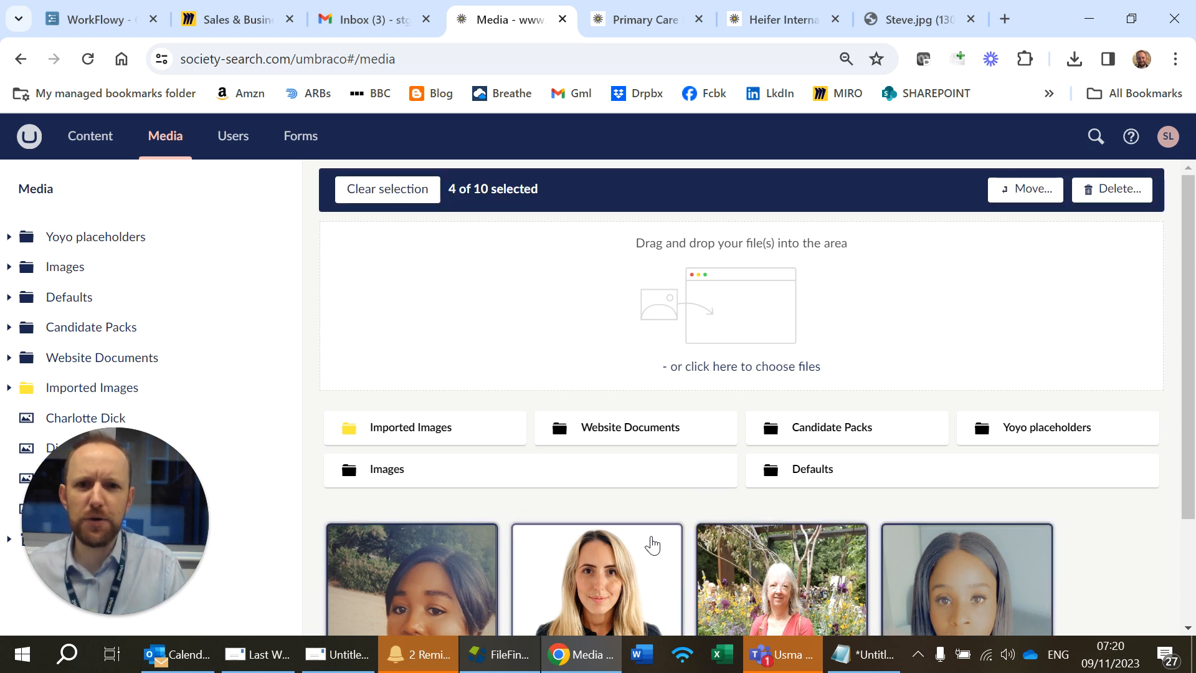
click(1019, 193)
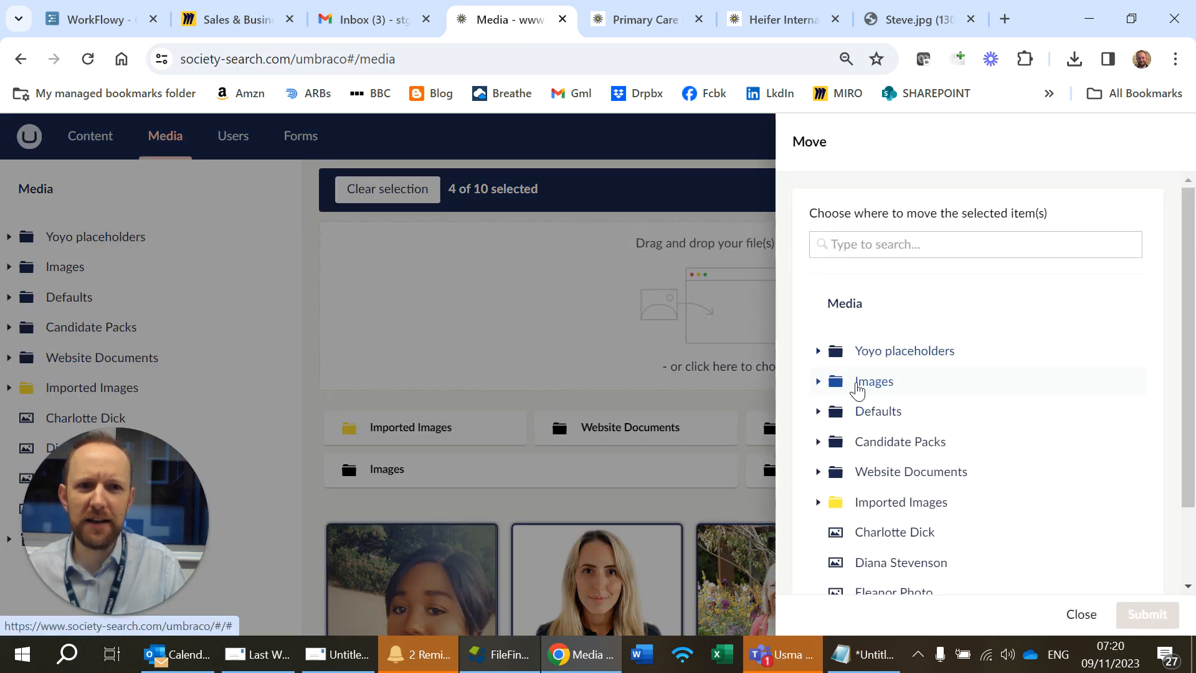
click(855, 388)
click(818, 386)
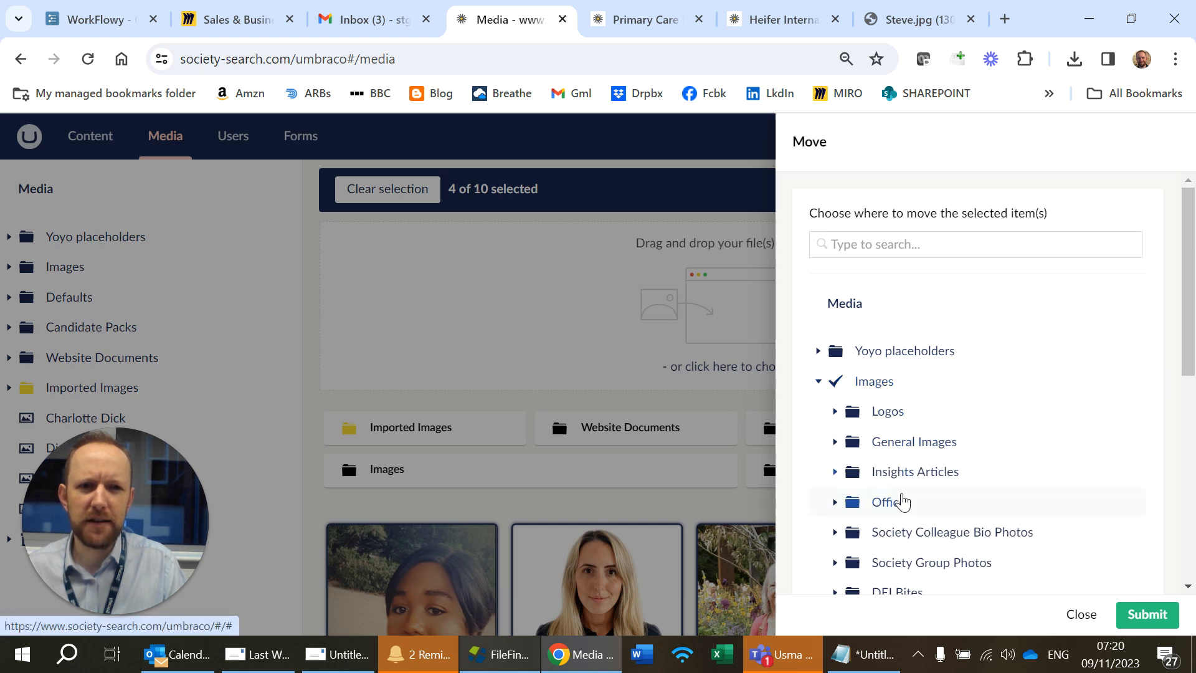
scroll(900, 499, down, 2)
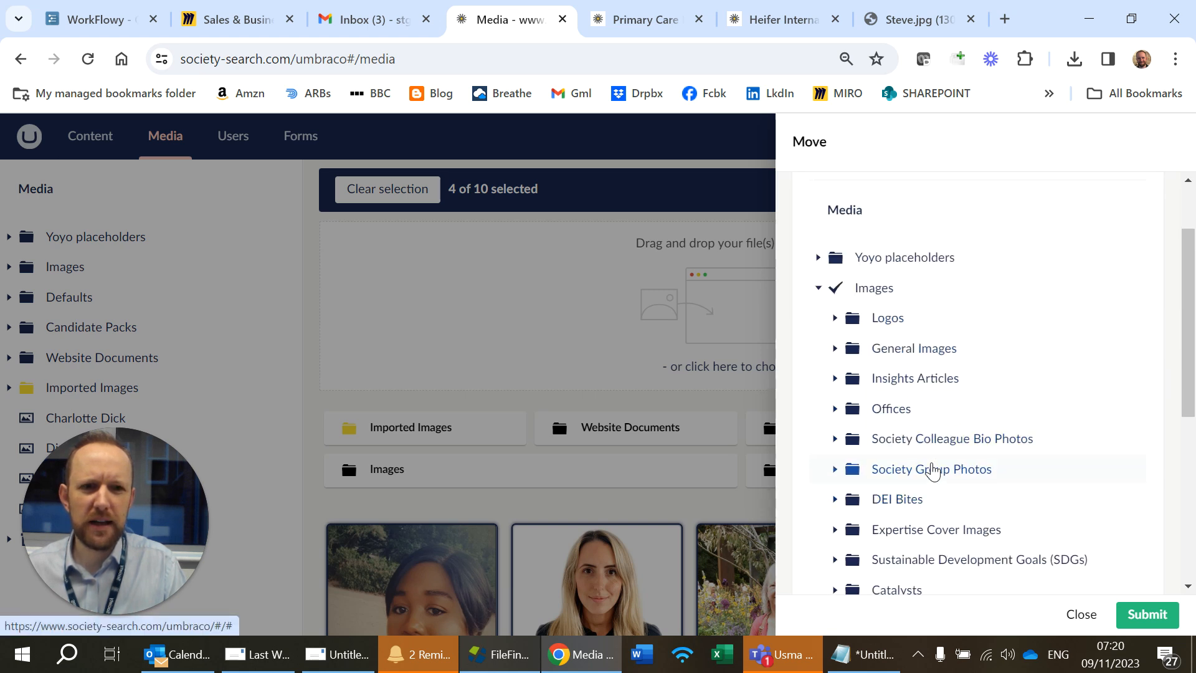
scroll(932, 473, down, 2)
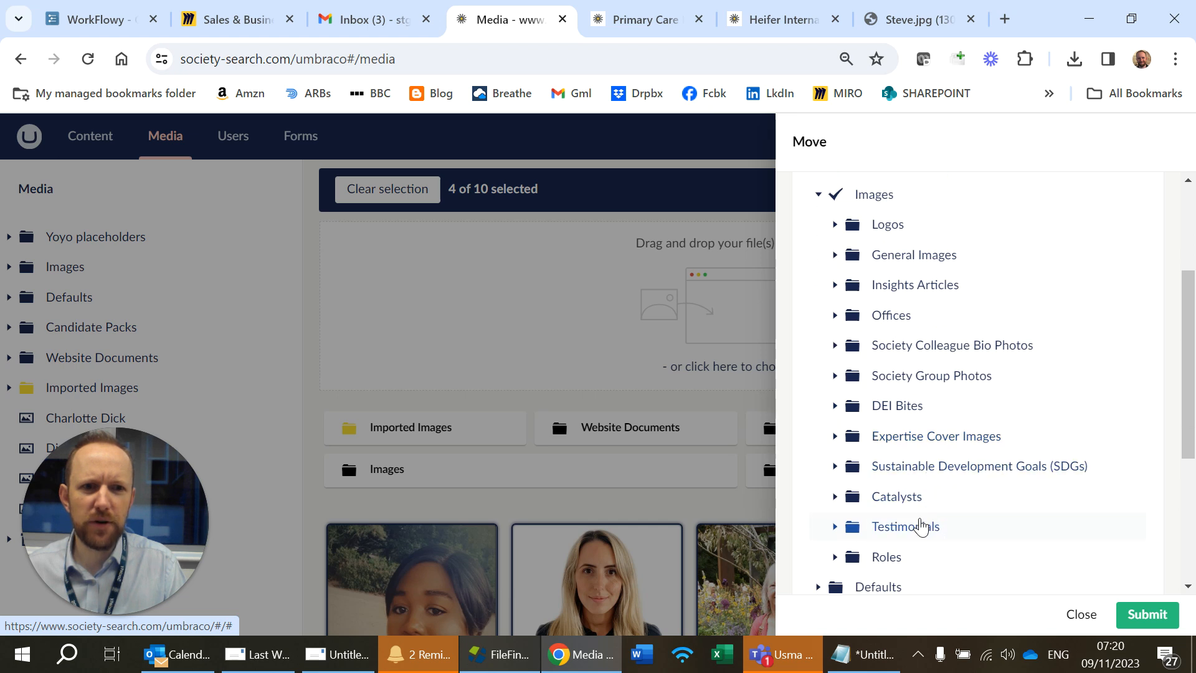
click(911, 291)
click(837, 287)
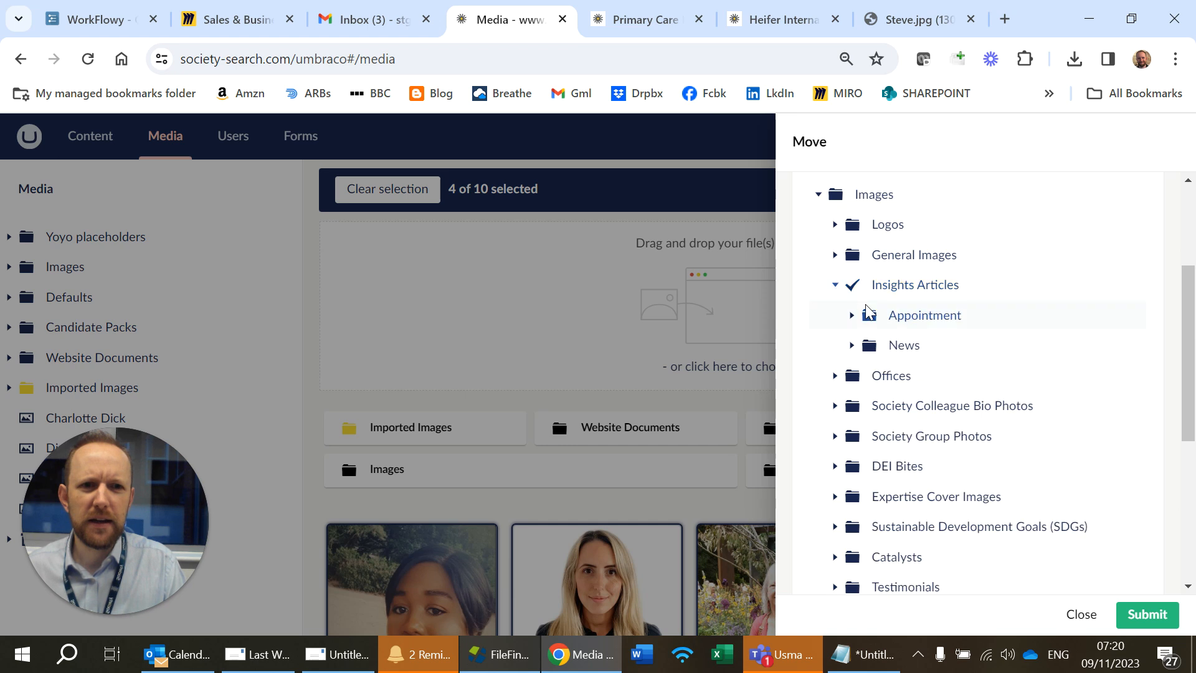
click(910, 319)
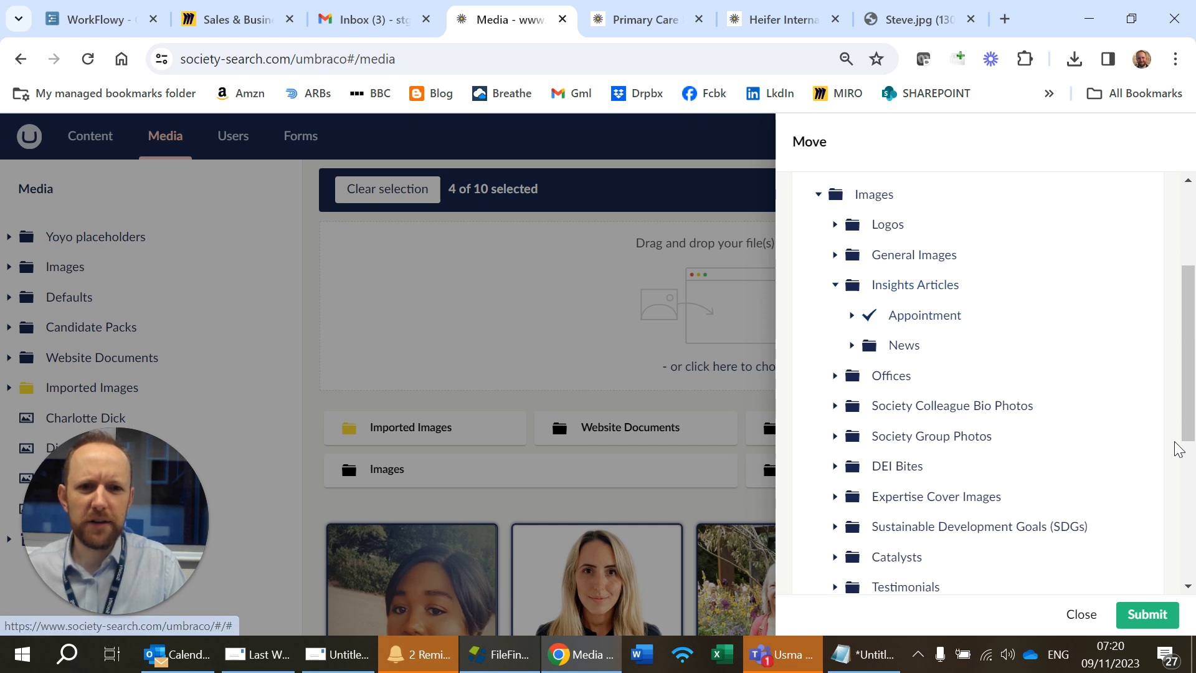
click(1163, 625)
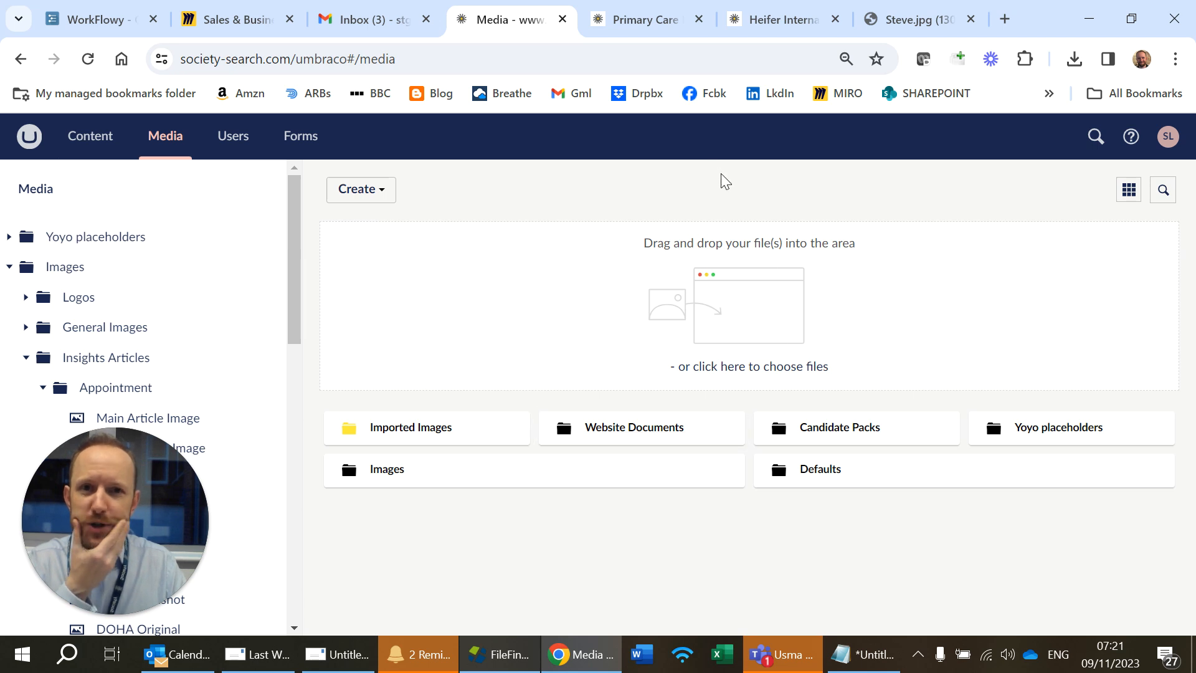
Step: Review the Primary Care International appoints Steve Murigi as new CEO article on the live website
click(654, 20)
scroll(728, 440, down, 4)
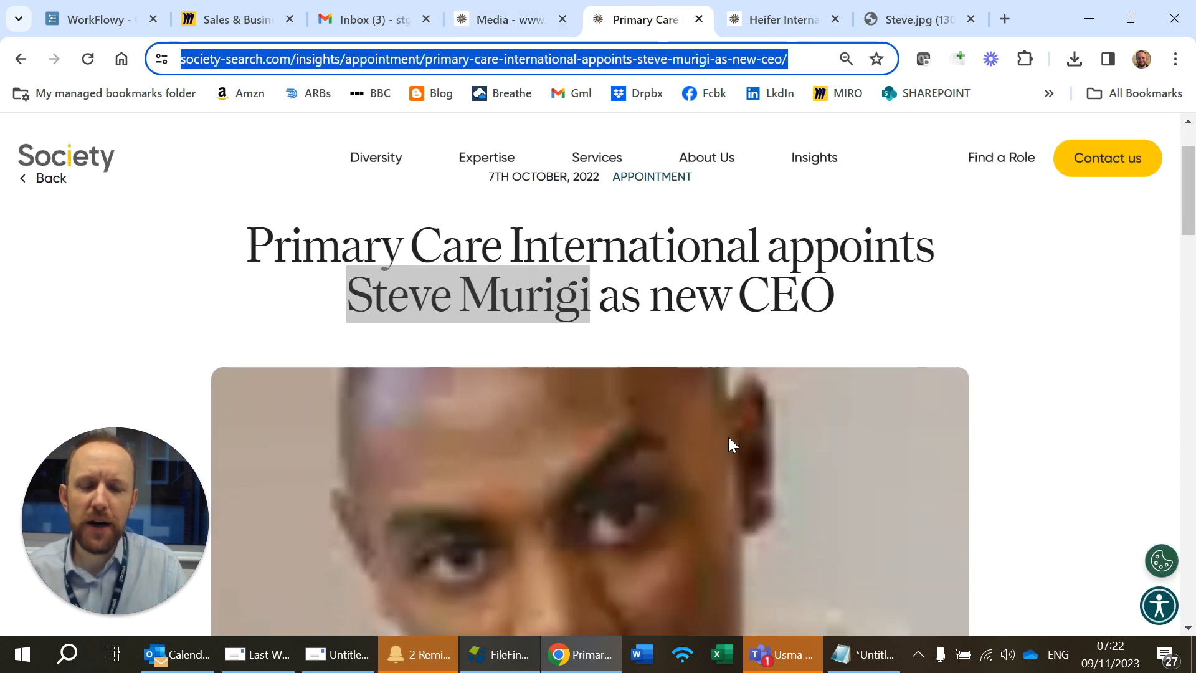
click(847, 154)
scroll(847, 230, down, 3)
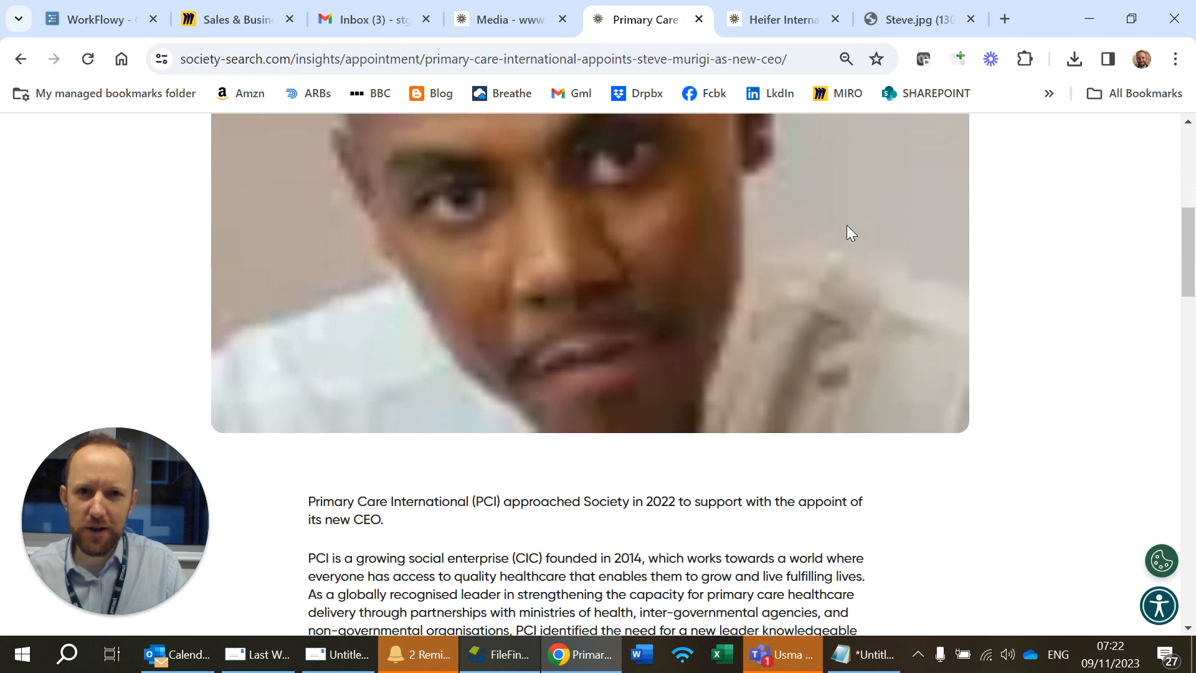
scroll(847, 233, up, 3)
scroll(848, 231, up, 5)
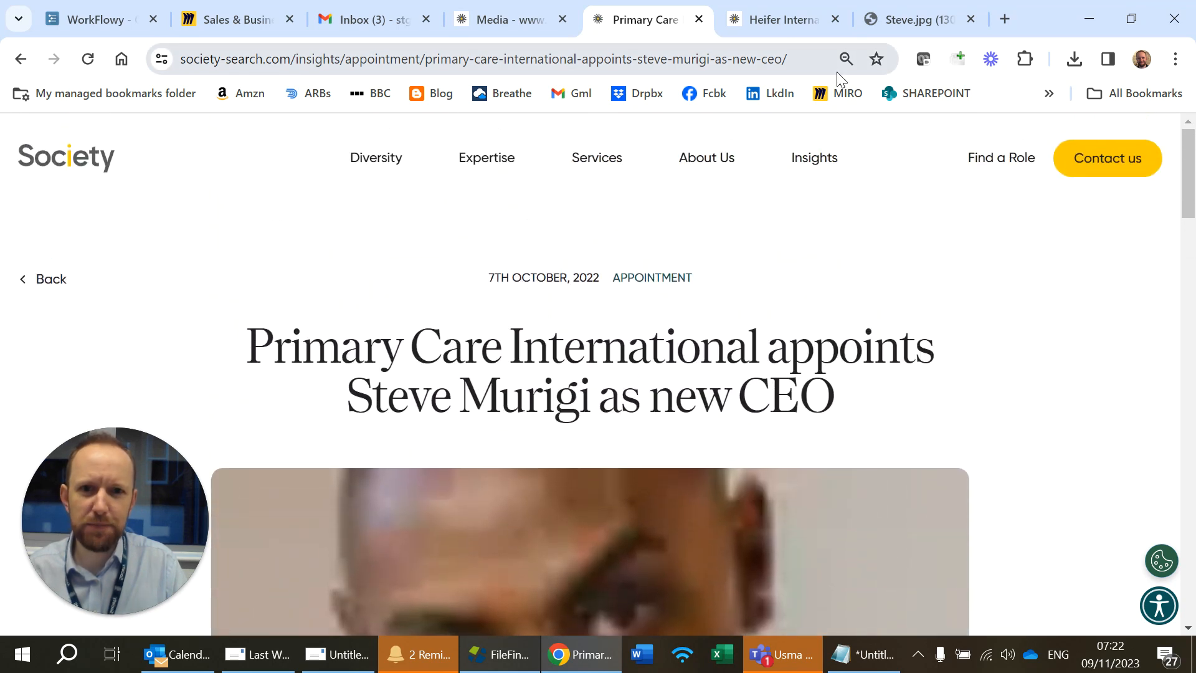
Step: Review the Heifer International hires new President and CEO article, and return to the Primary Care article
click(785, 4)
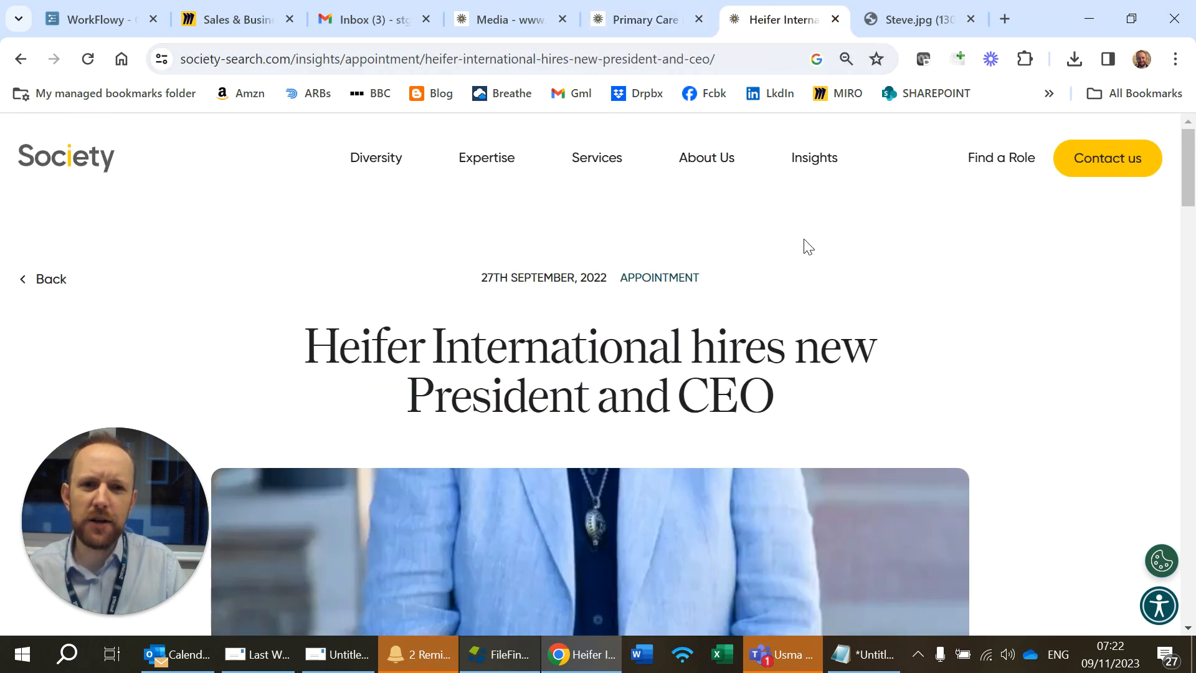
scroll(808, 247, down, 8)
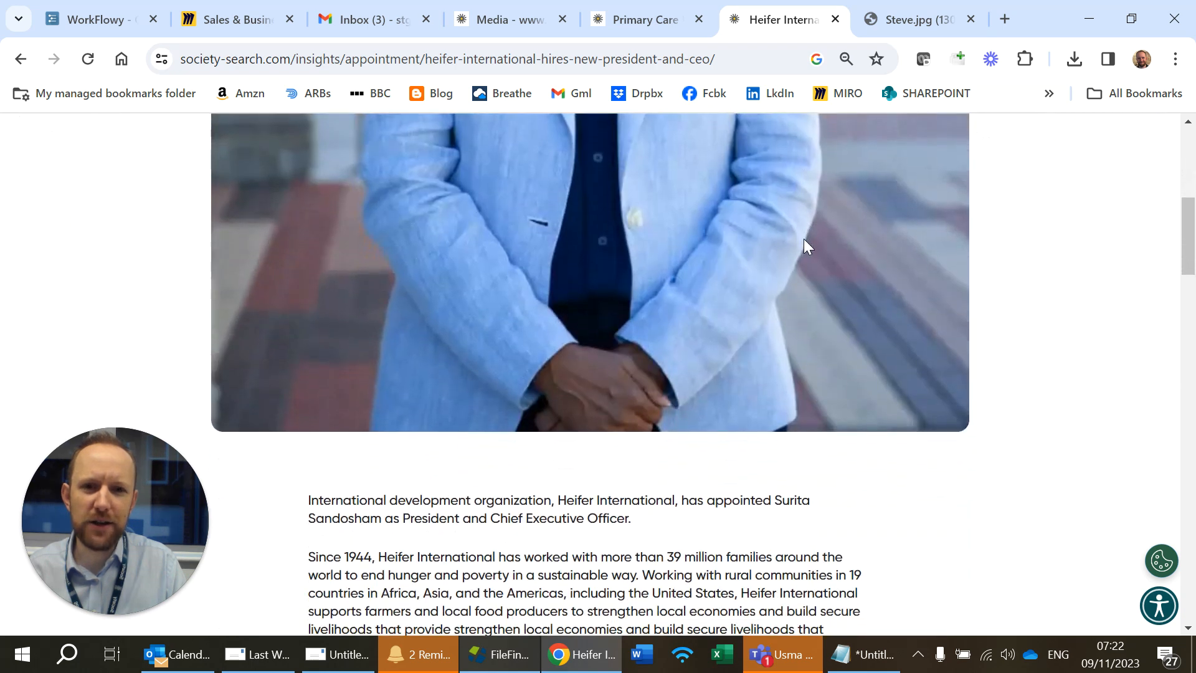
scroll(804, 238, up, 8)
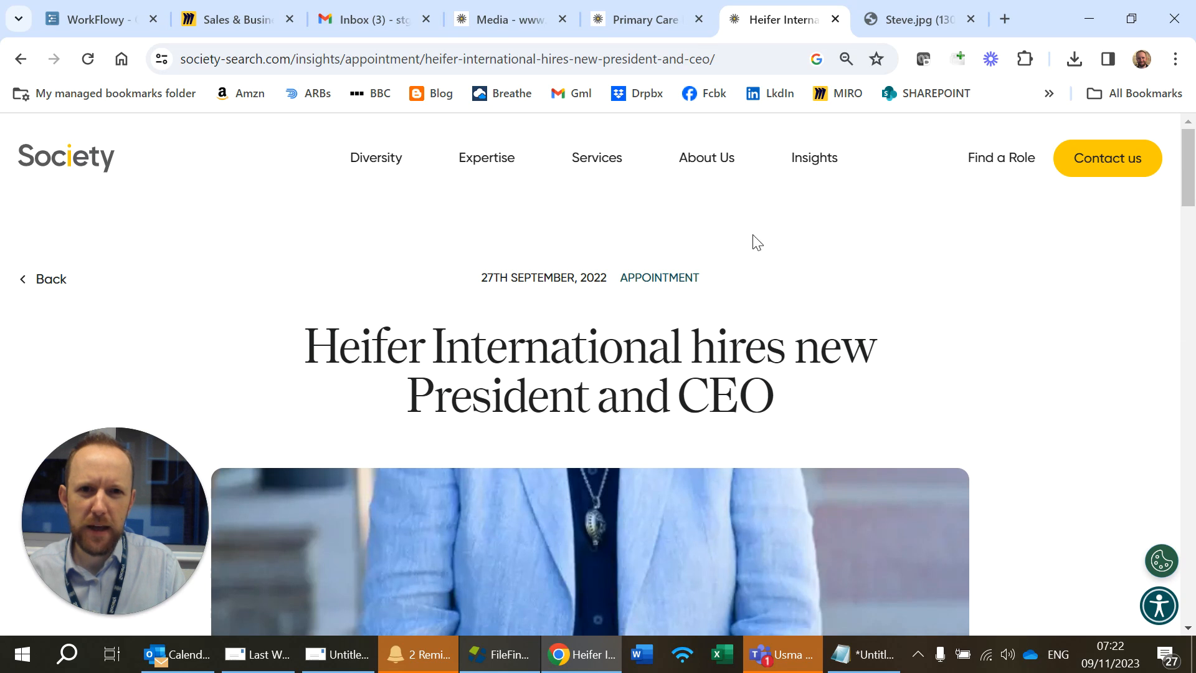
click(647, 20)
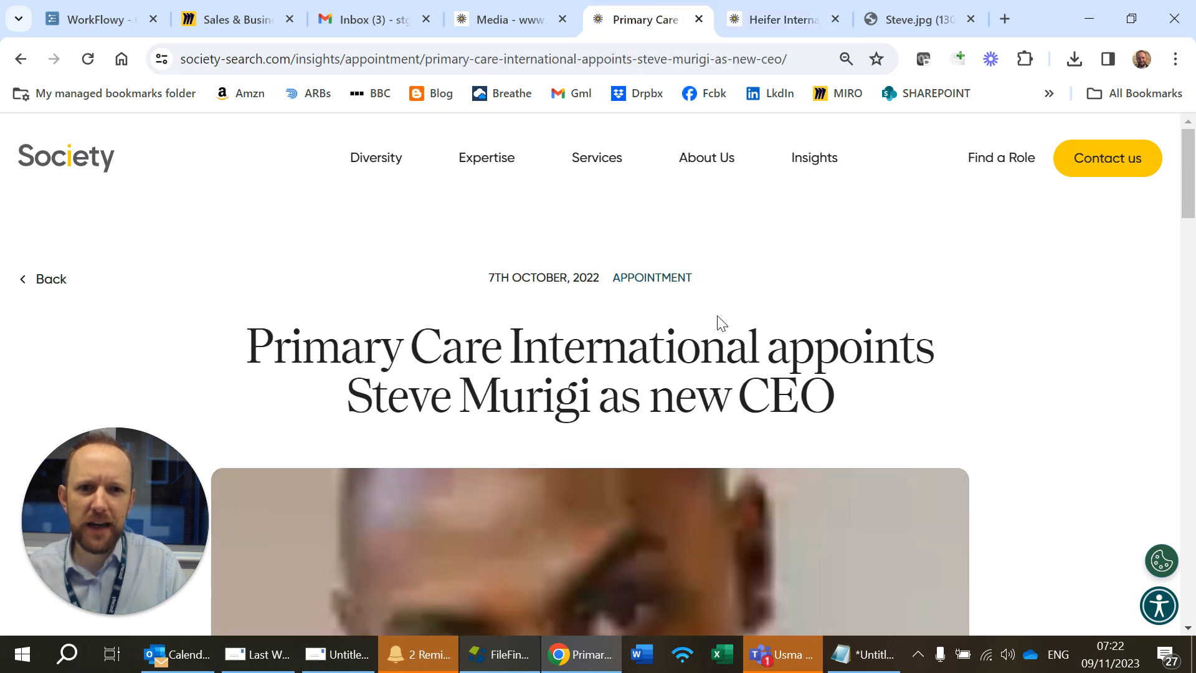
Step: Search the back office for "primary care" and open the Primary Care International appointment article
click(490, 22)
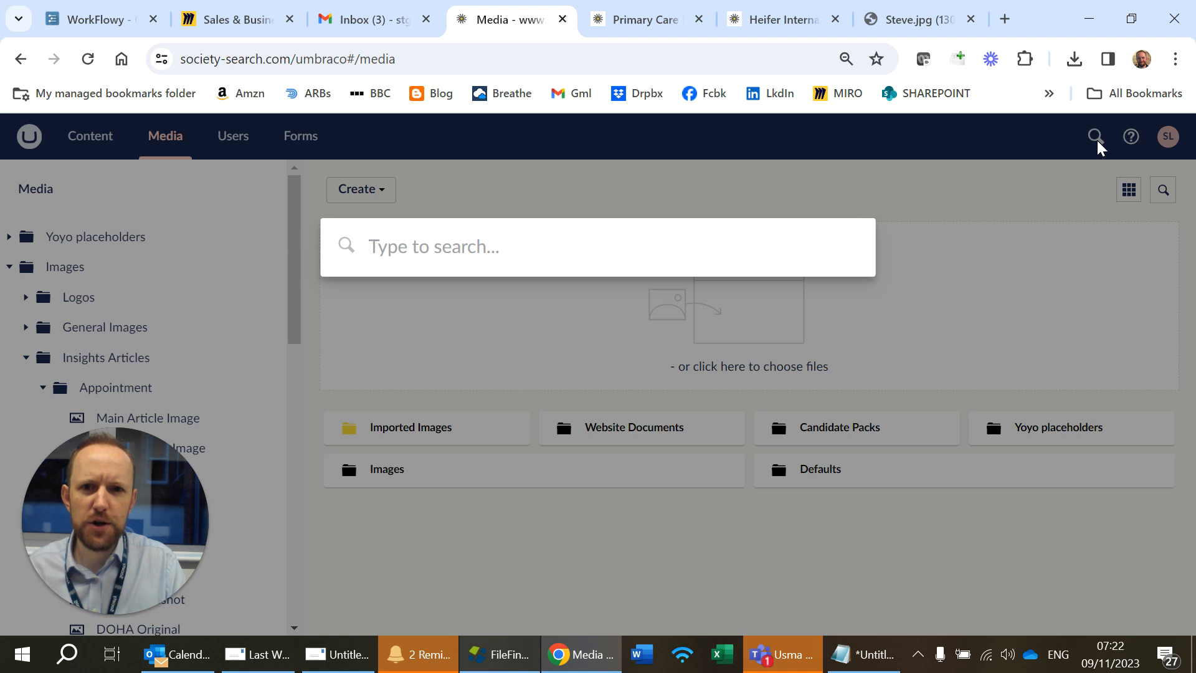
text(primary )
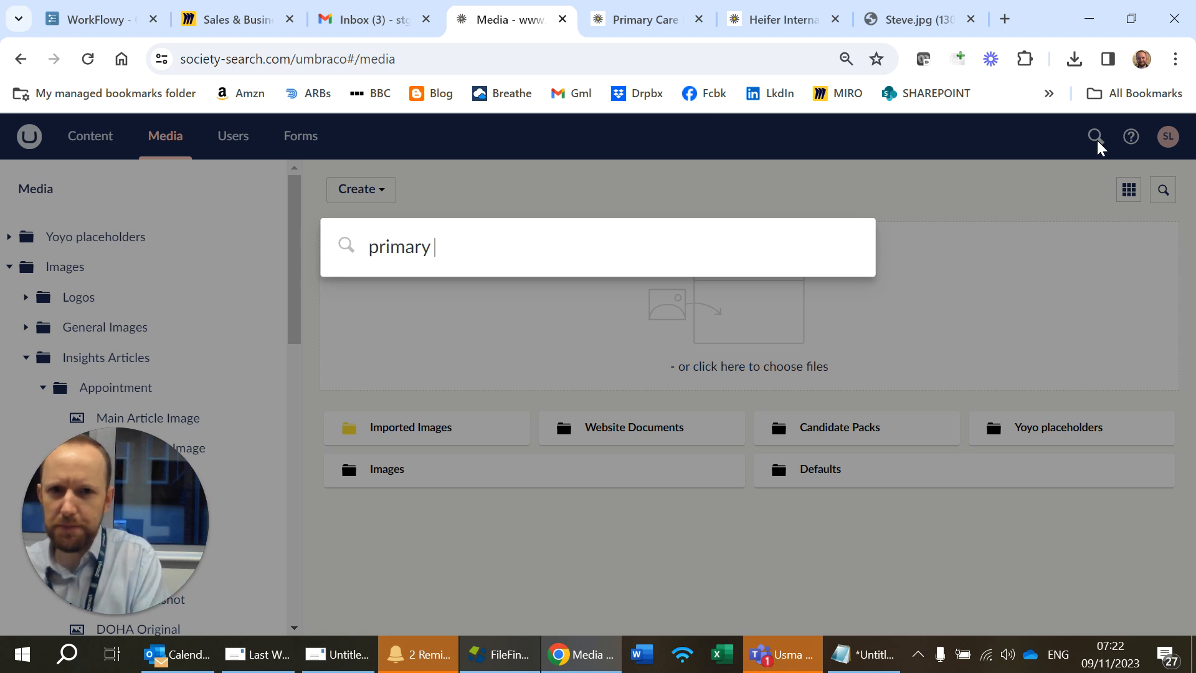
text(care)
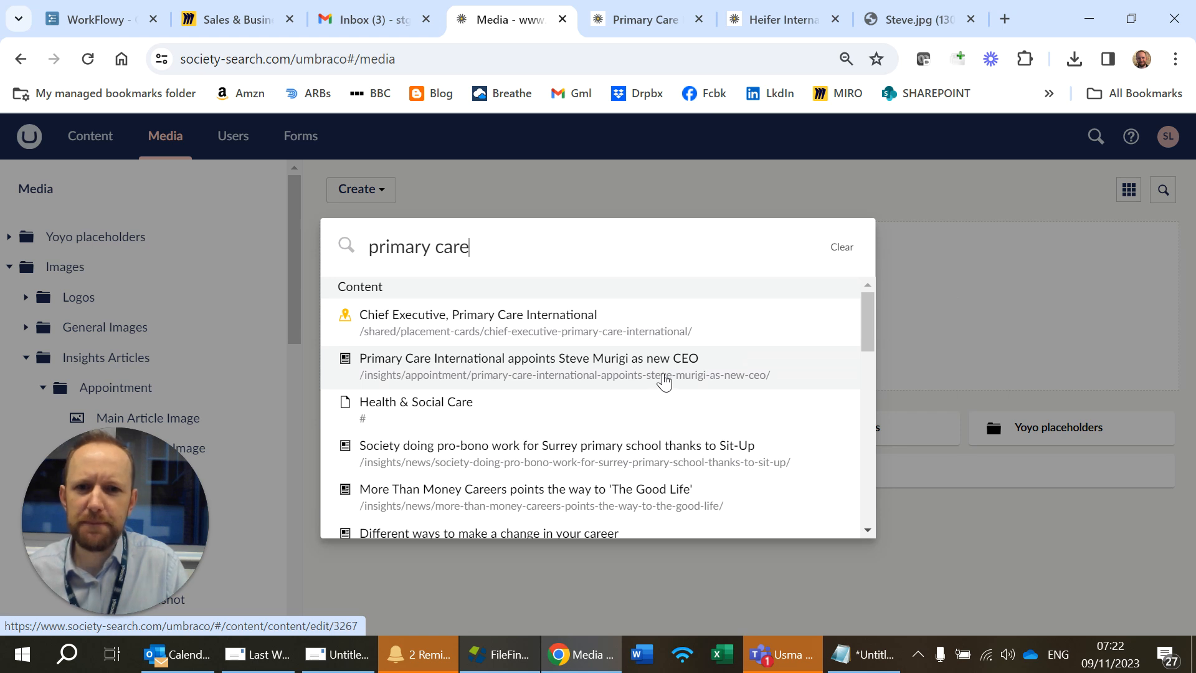
click(539, 358)
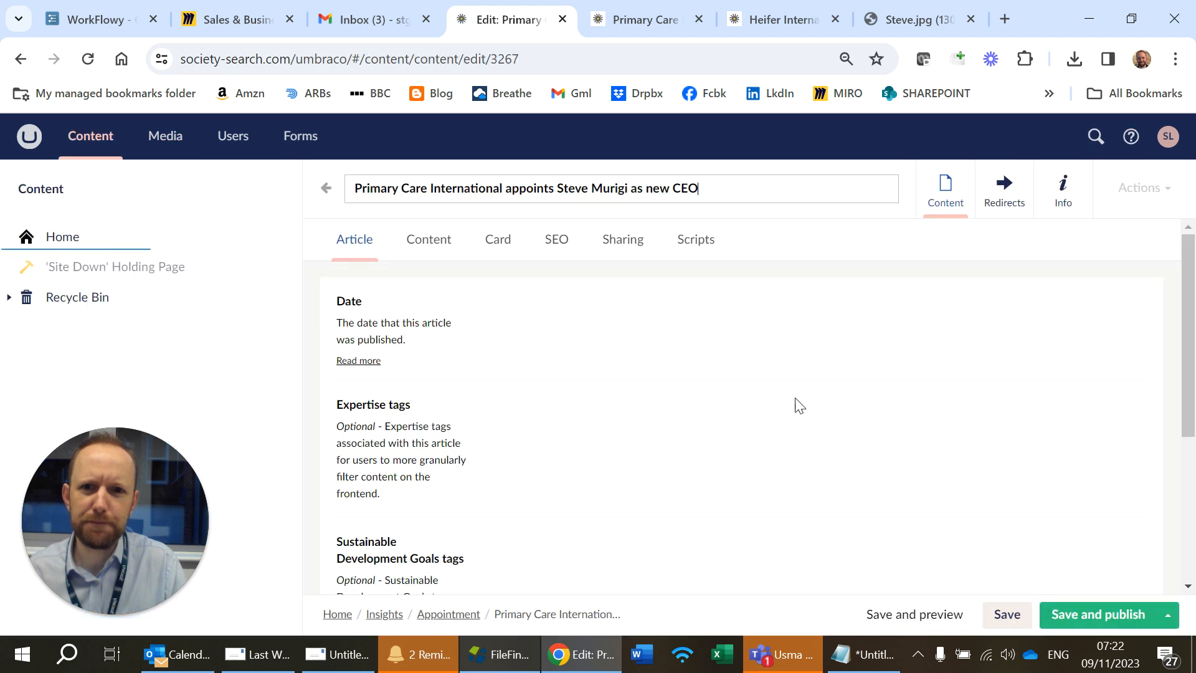
Step: Open the article's Content section and open its main image in the media library
click(436, 247)
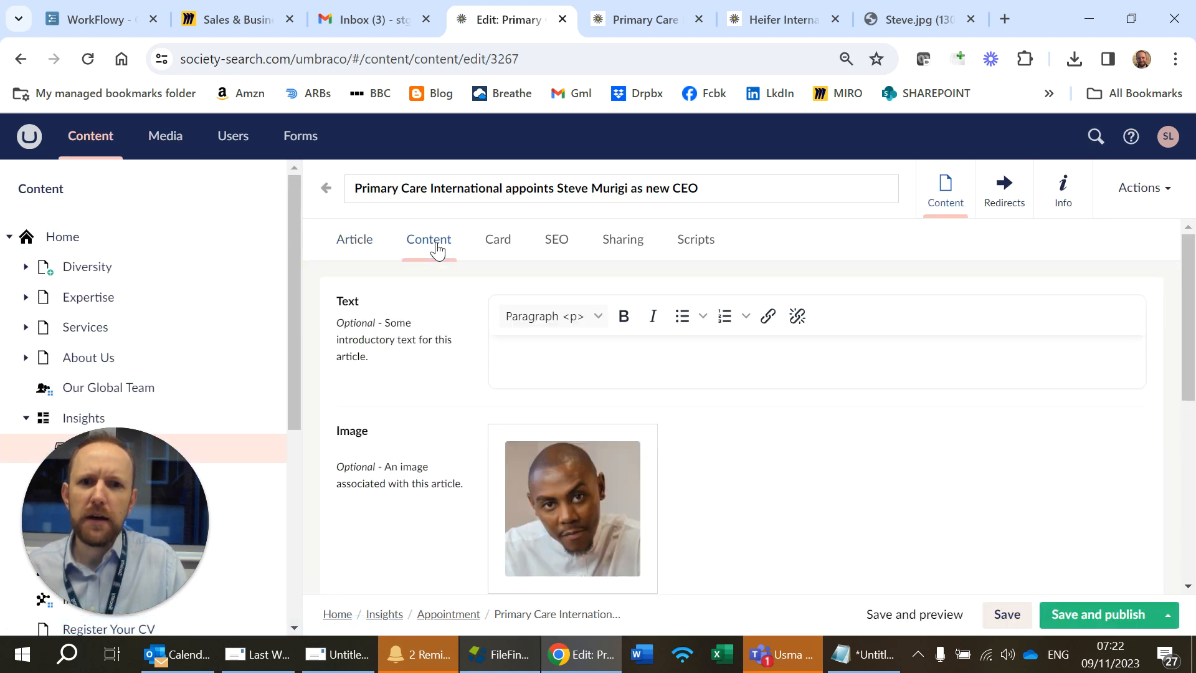
scroll(633, 411, down, 1)
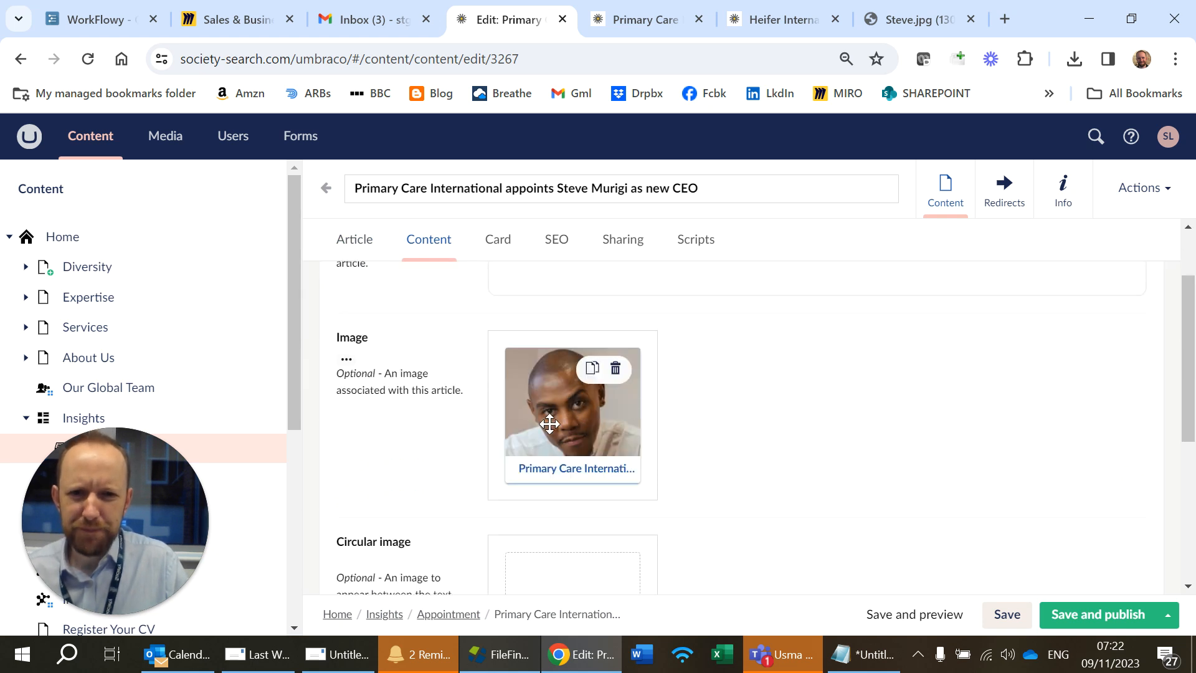
click(587, 475)
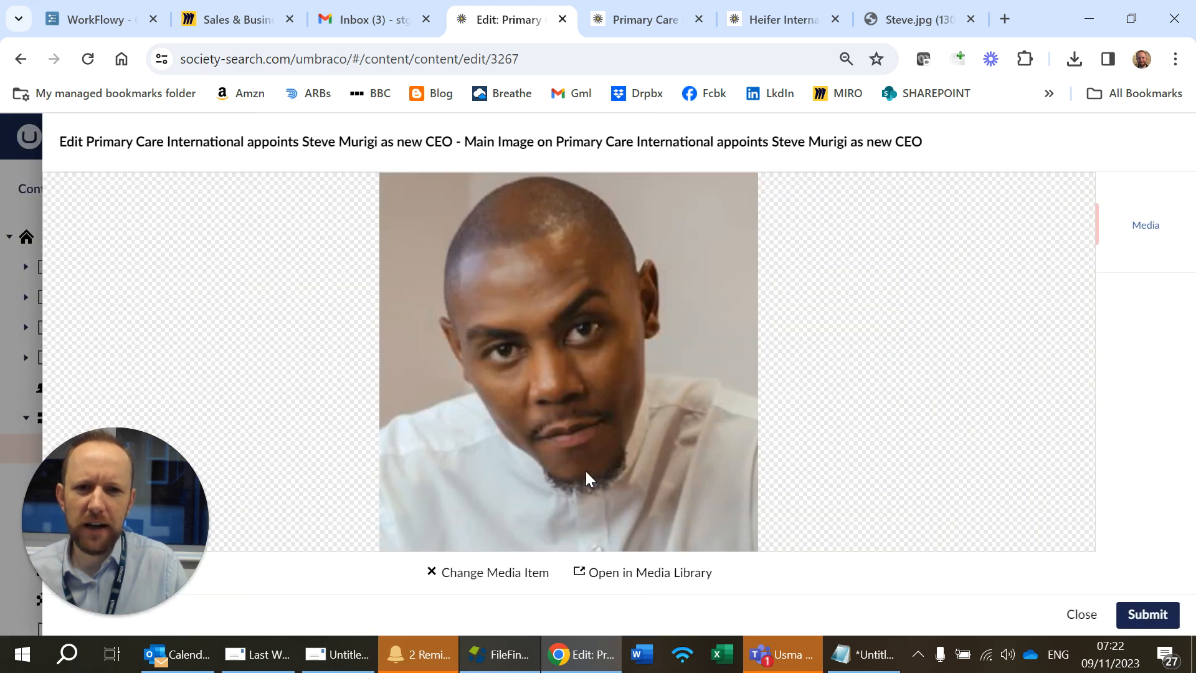
click(657, 575)
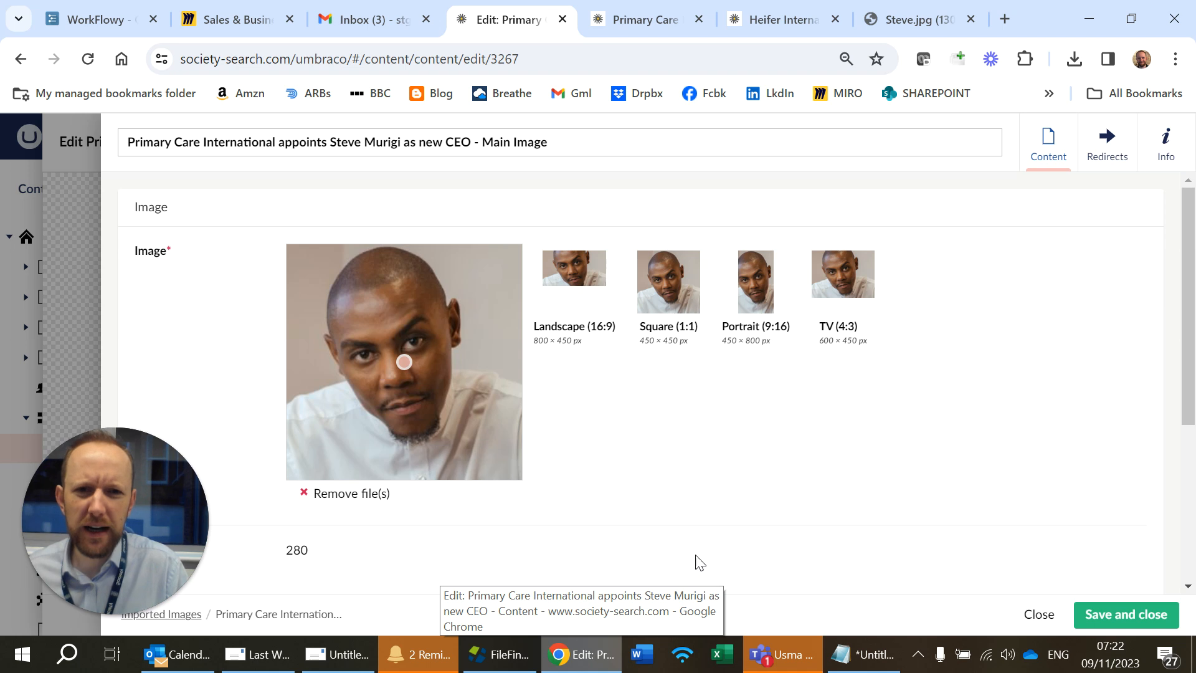
Step: Review the main image's details and close the media item
scroll(449, 427, down, 4)
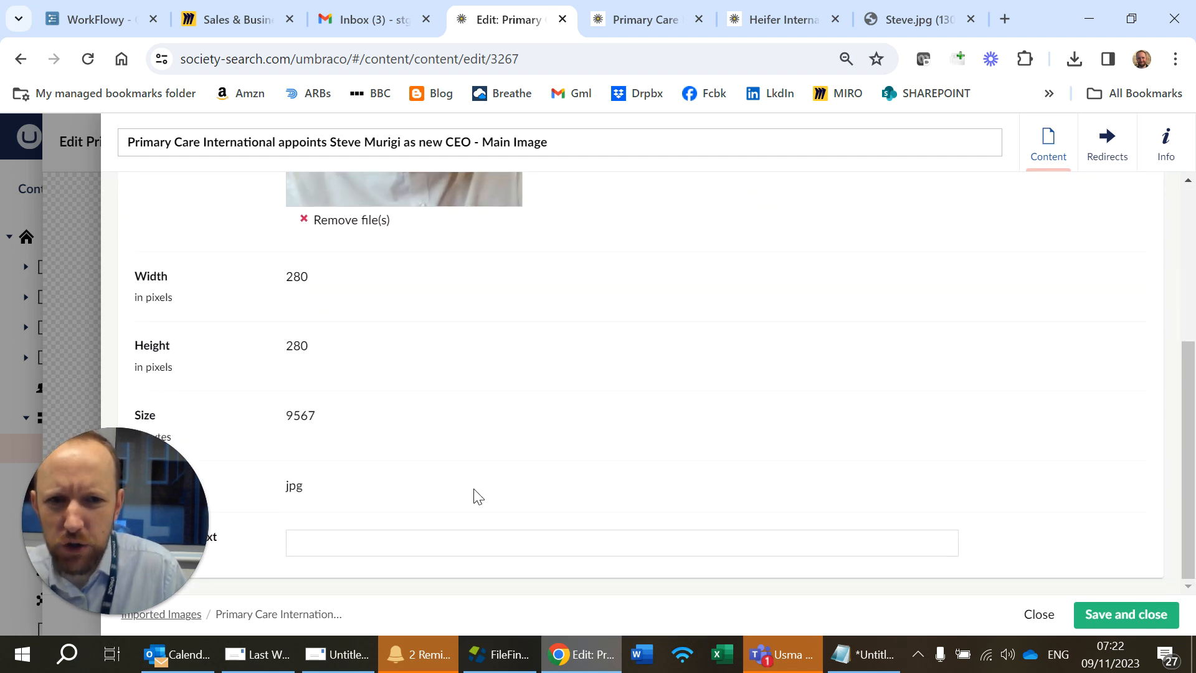
scroll(476, 494, up, 4)
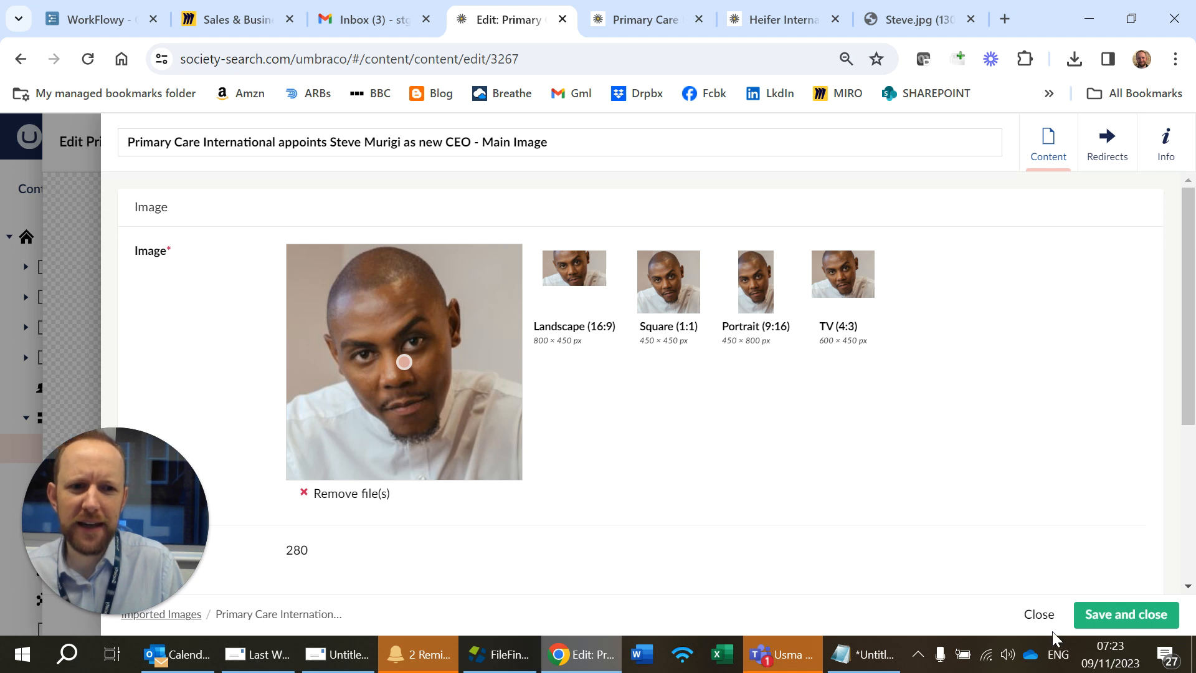
click(1039, 615)
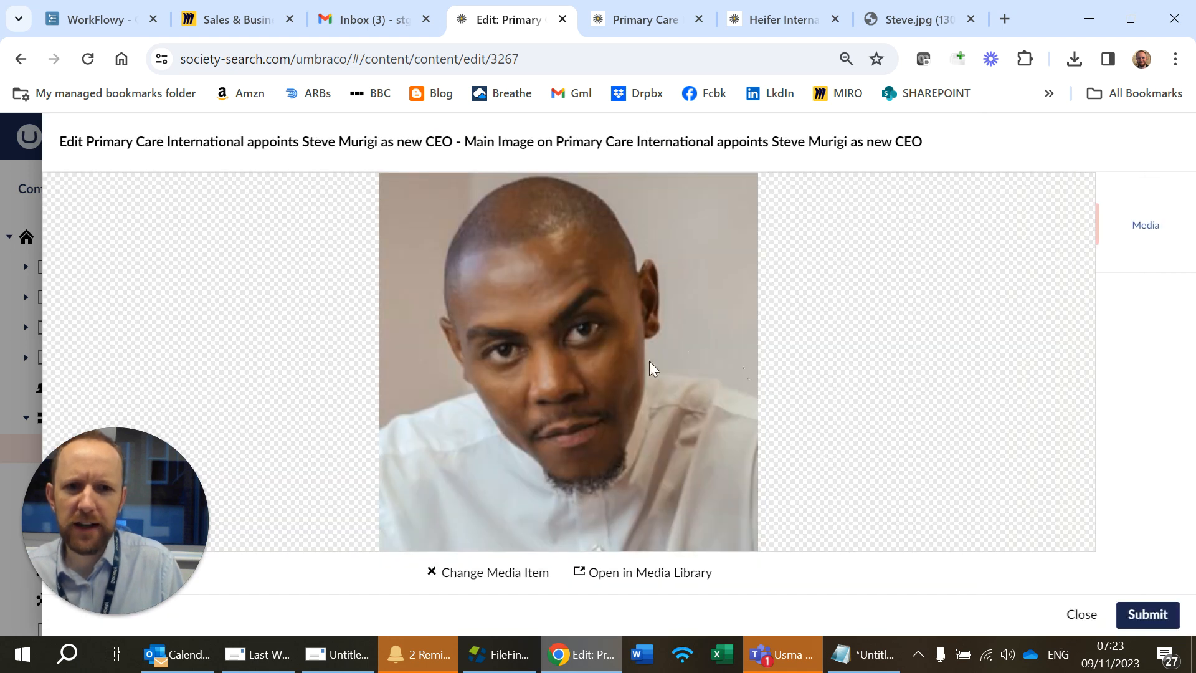
Step: Open the main image's media picker and browse to the Images > Insights Articles > Appointment folder
click(477, 569)
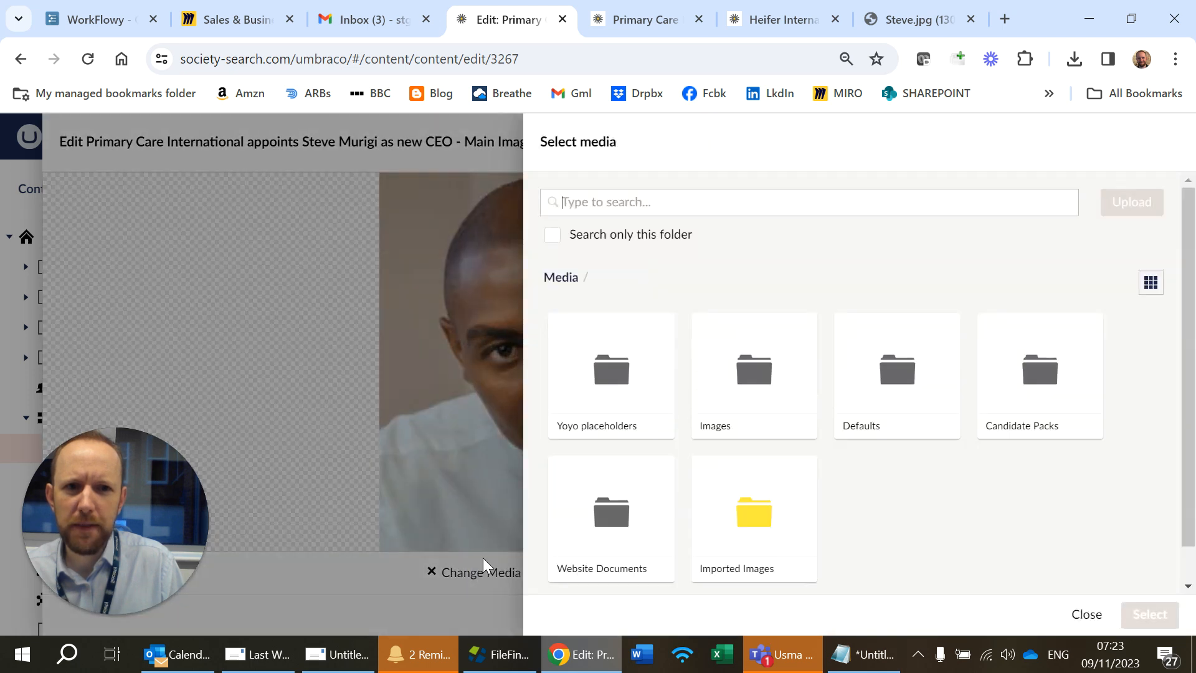
click(1083, 616)
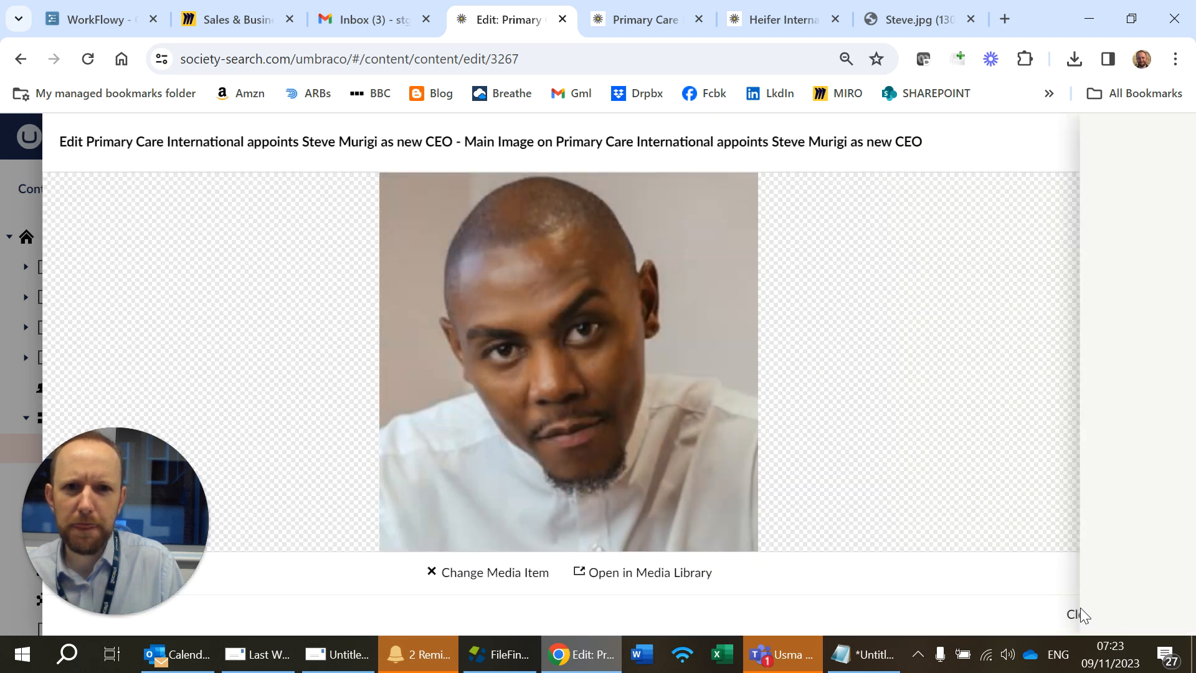
click(521, 572)
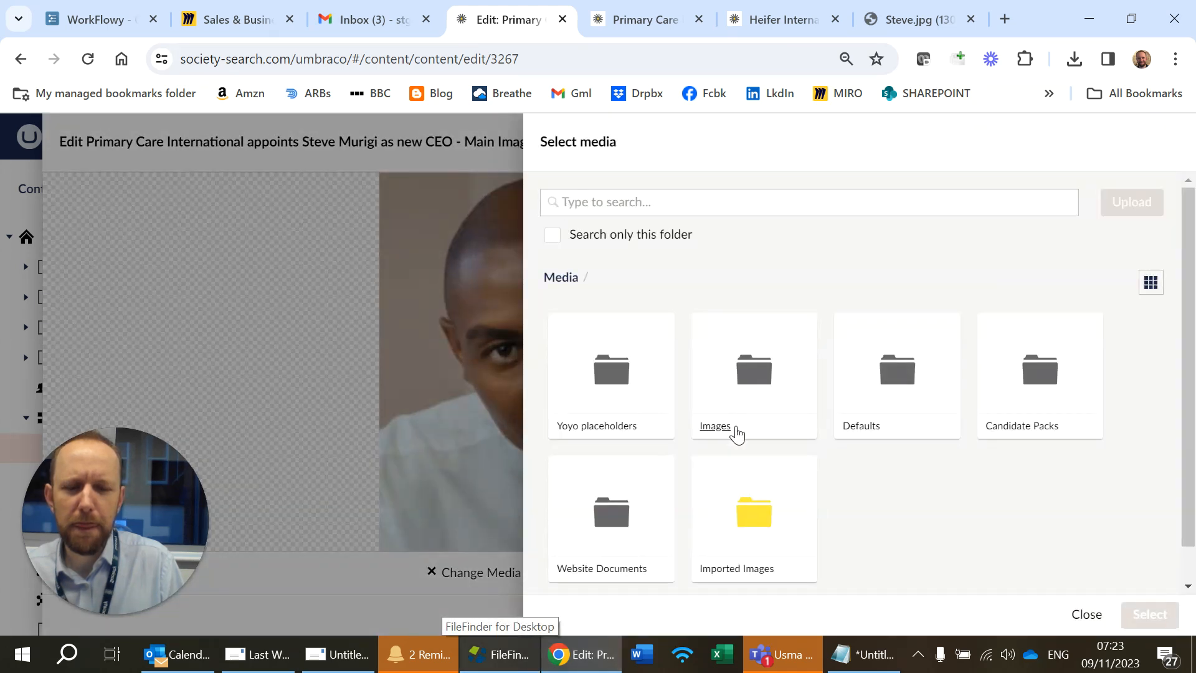
click(723, 438)
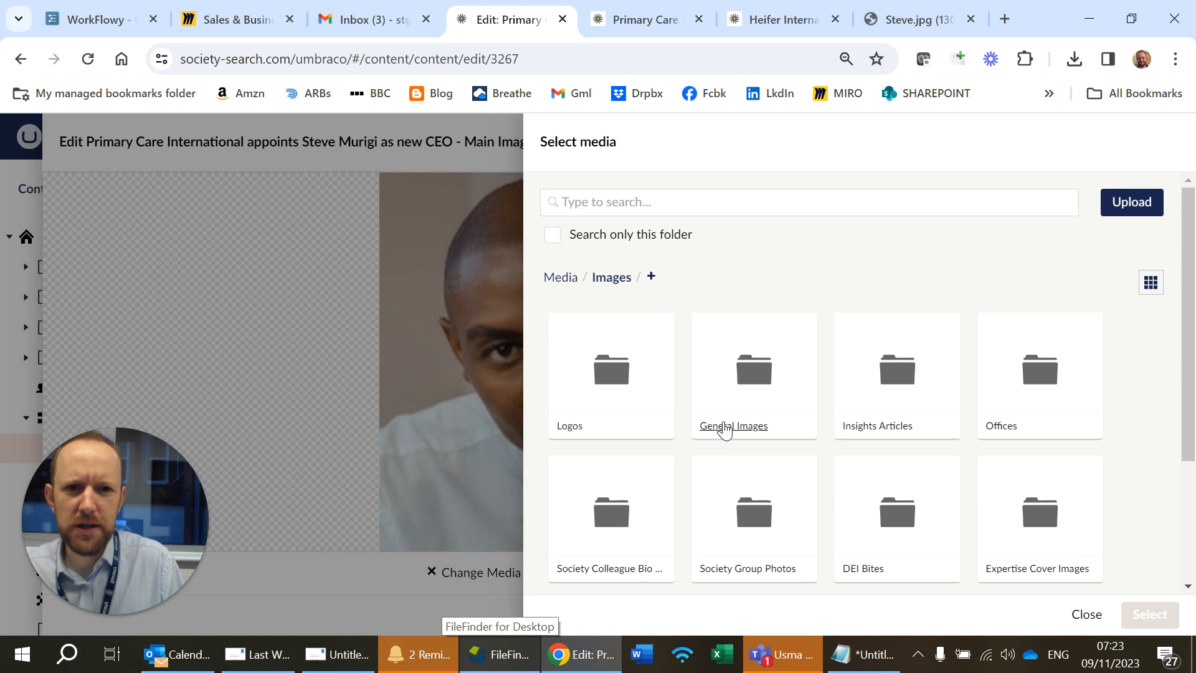
click(730, 428)
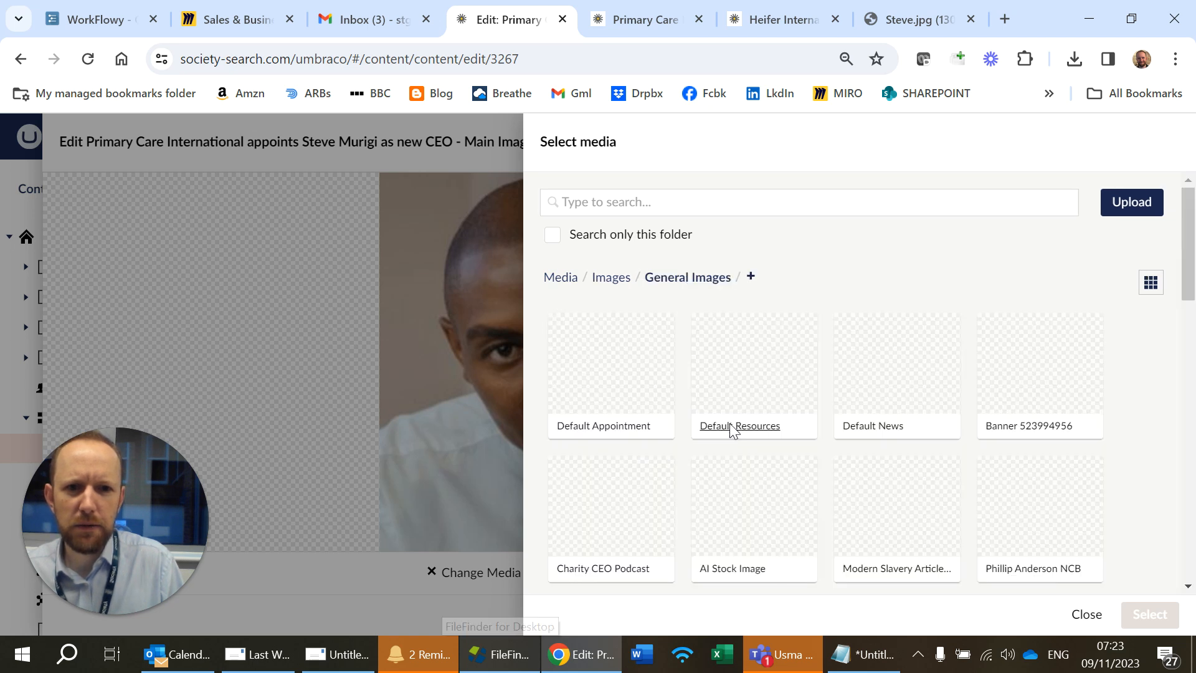
click(612, 277)
scroll(788, 420, down, 3)
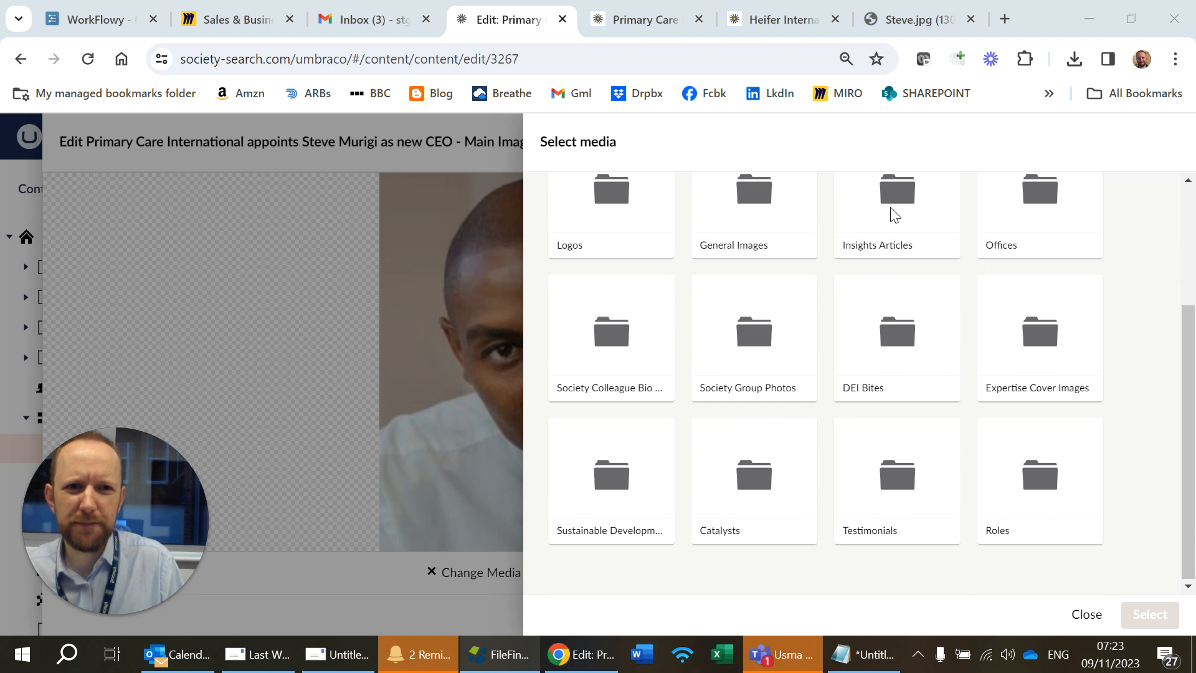
scroll(960, 399, up, 3)
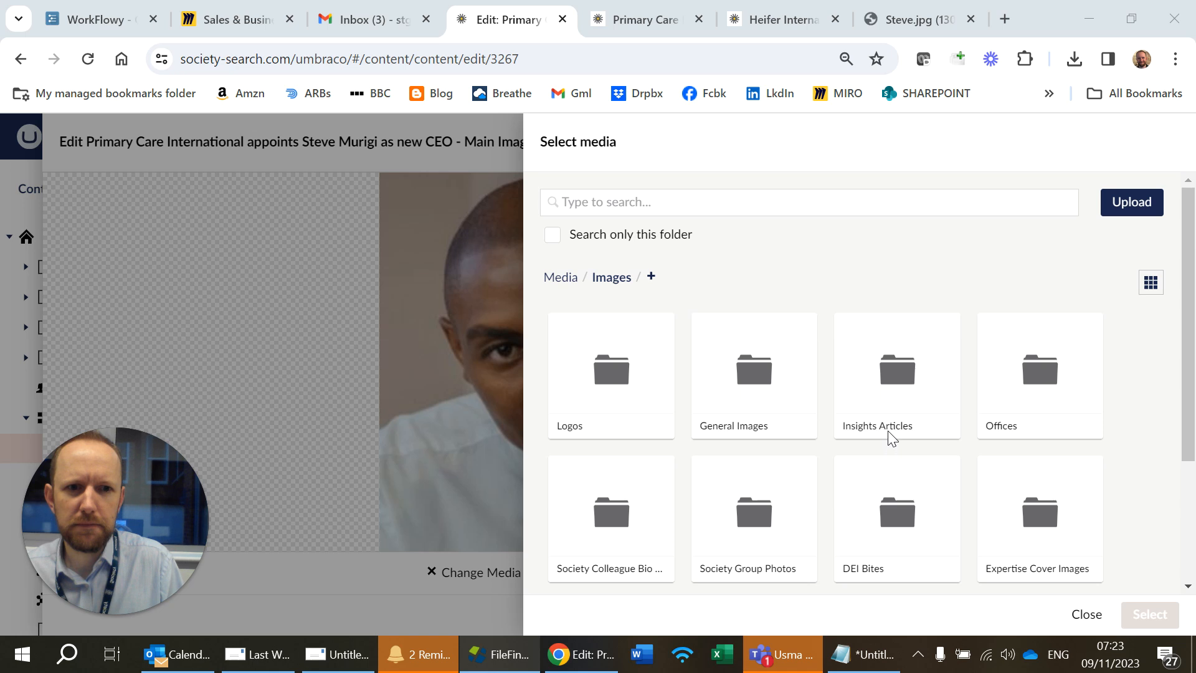
click(890, 442)
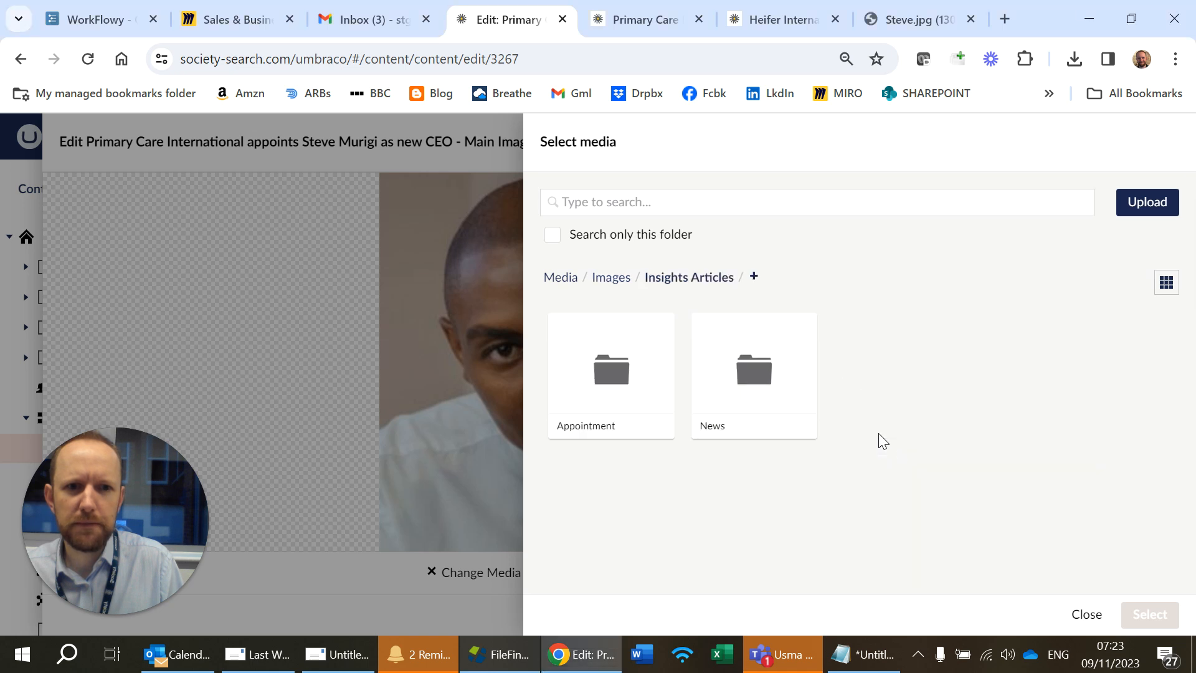
click(624, 443)
click(1154, 200)
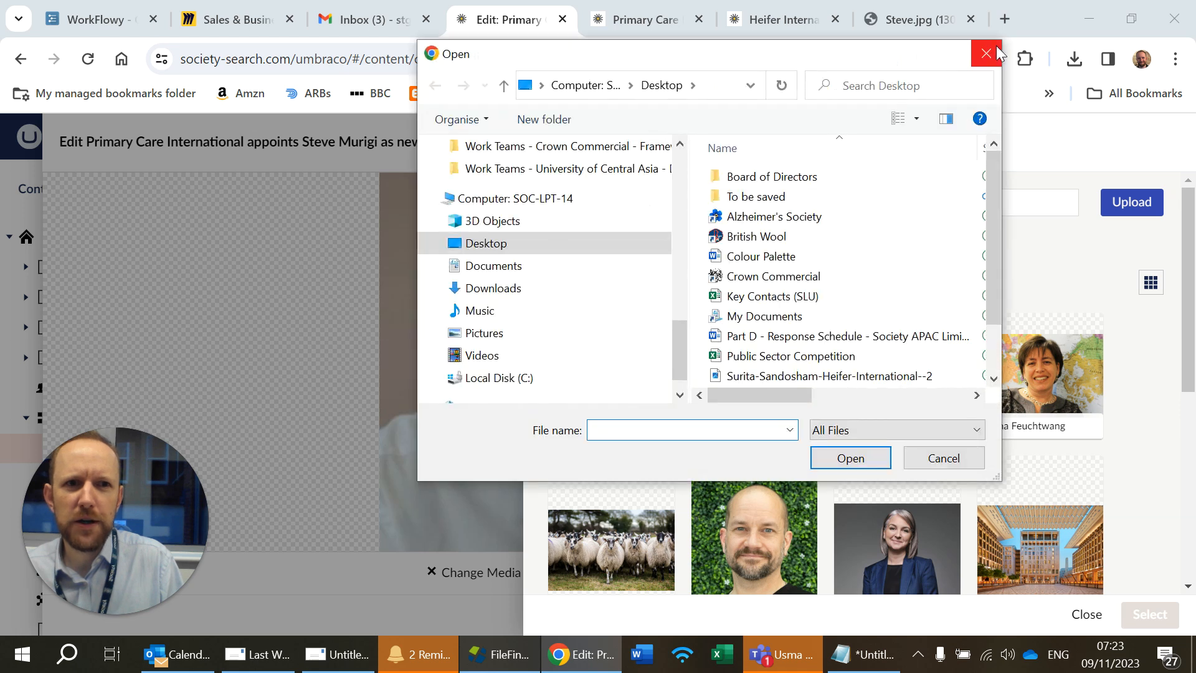
click(983, 53)
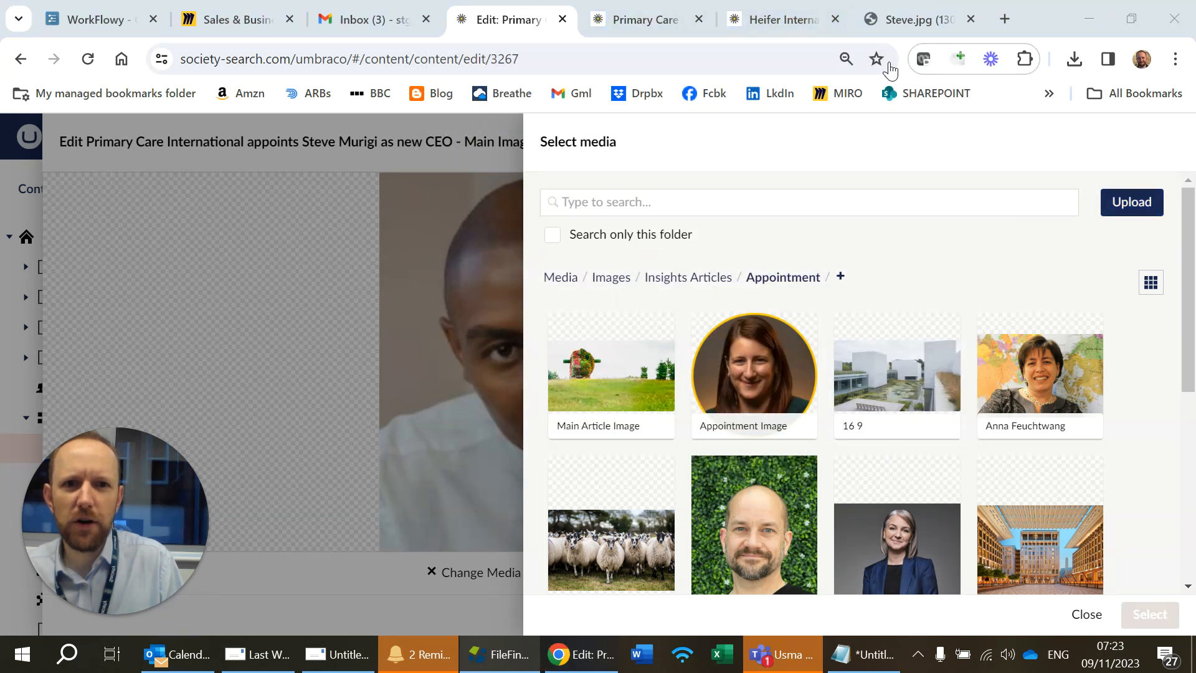
Step: Save the Steve.jpg image from its browser tab to the Desktop as Steve
click(935, 13)
click(583, 392)
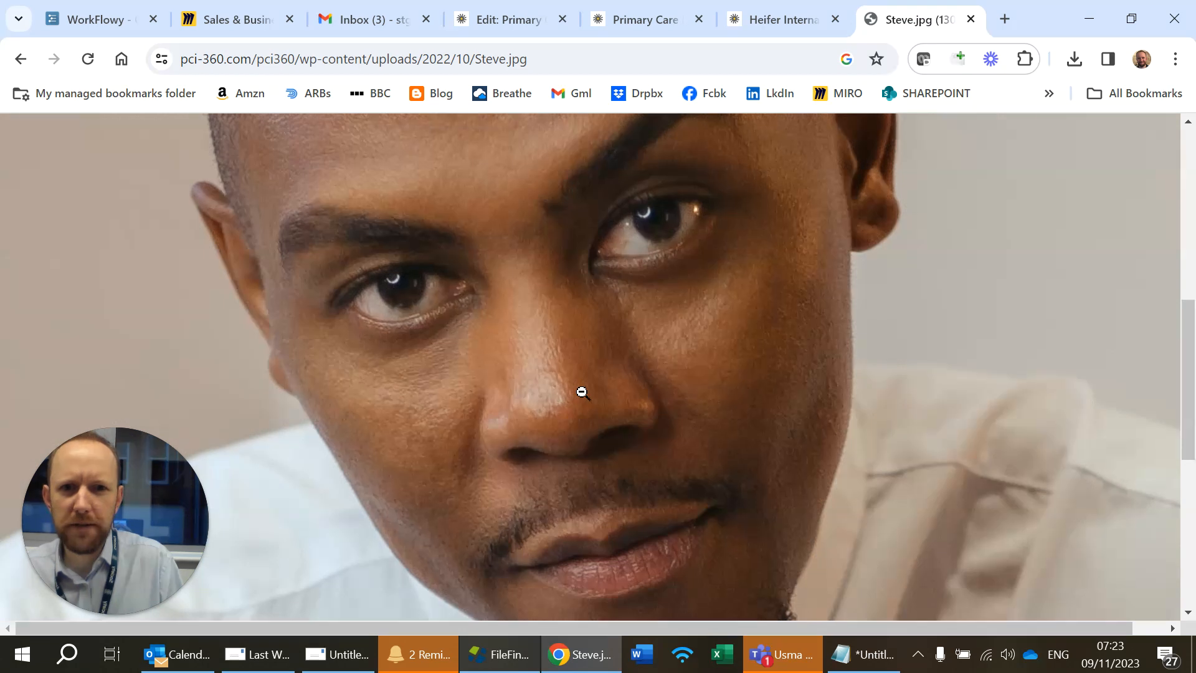
click(583, 392)
right_click(649, 308)
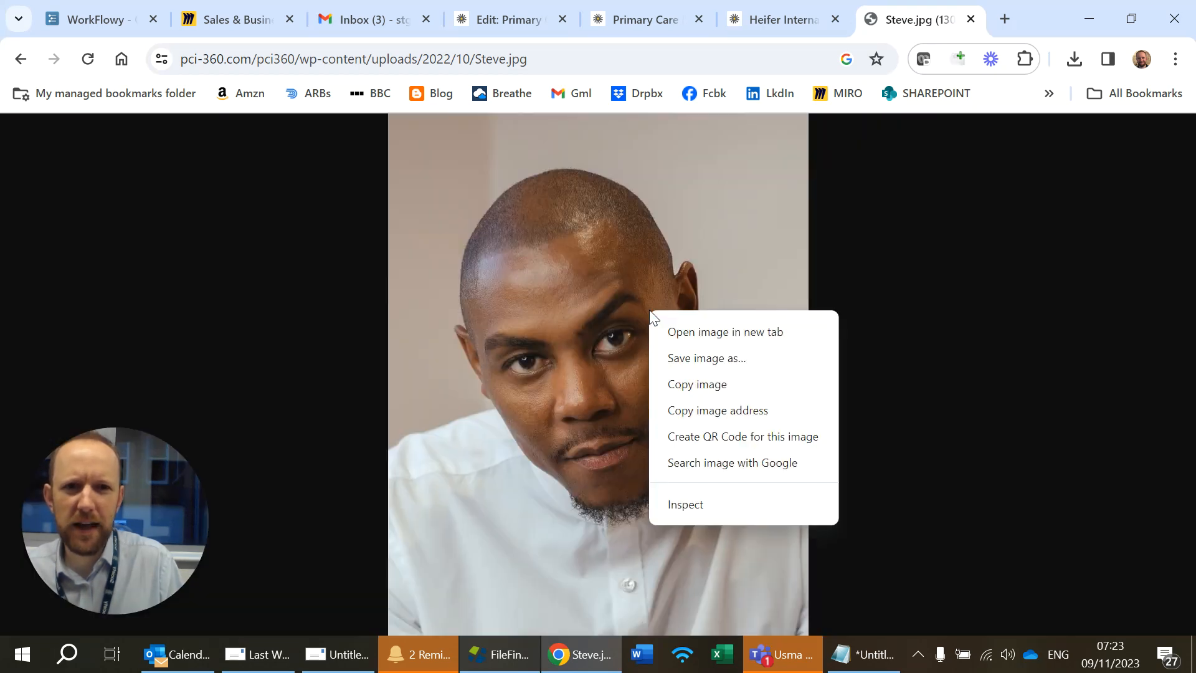
click(681, 366)
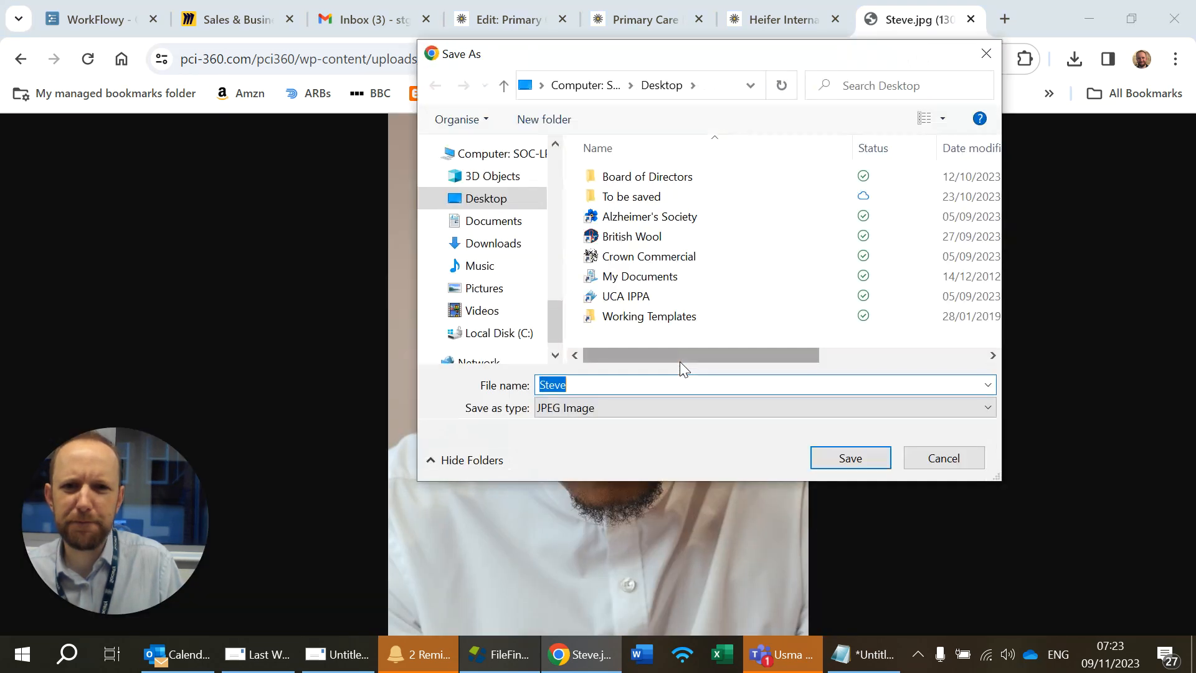
click(820, 453)
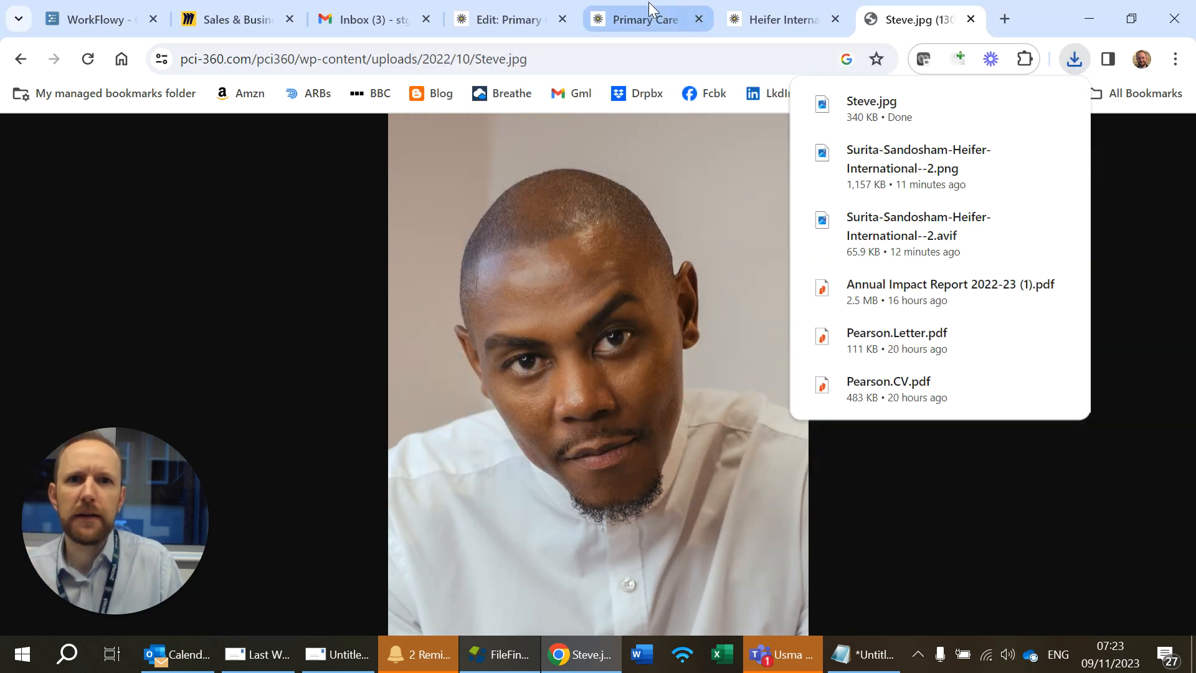
Step: Upload the Steve image from the Desktop into the Appointment media folder
click(462, 23)
click(1141, 213)
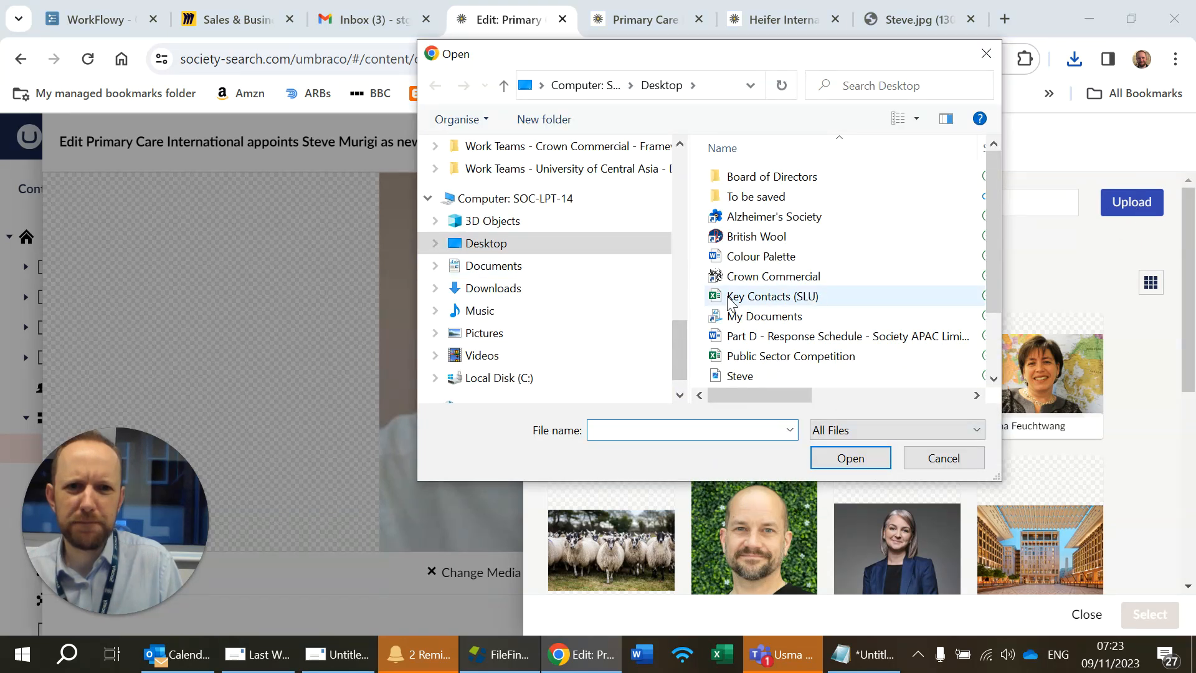
scroll(804, 316, down, 2)
double_click(764, 290)
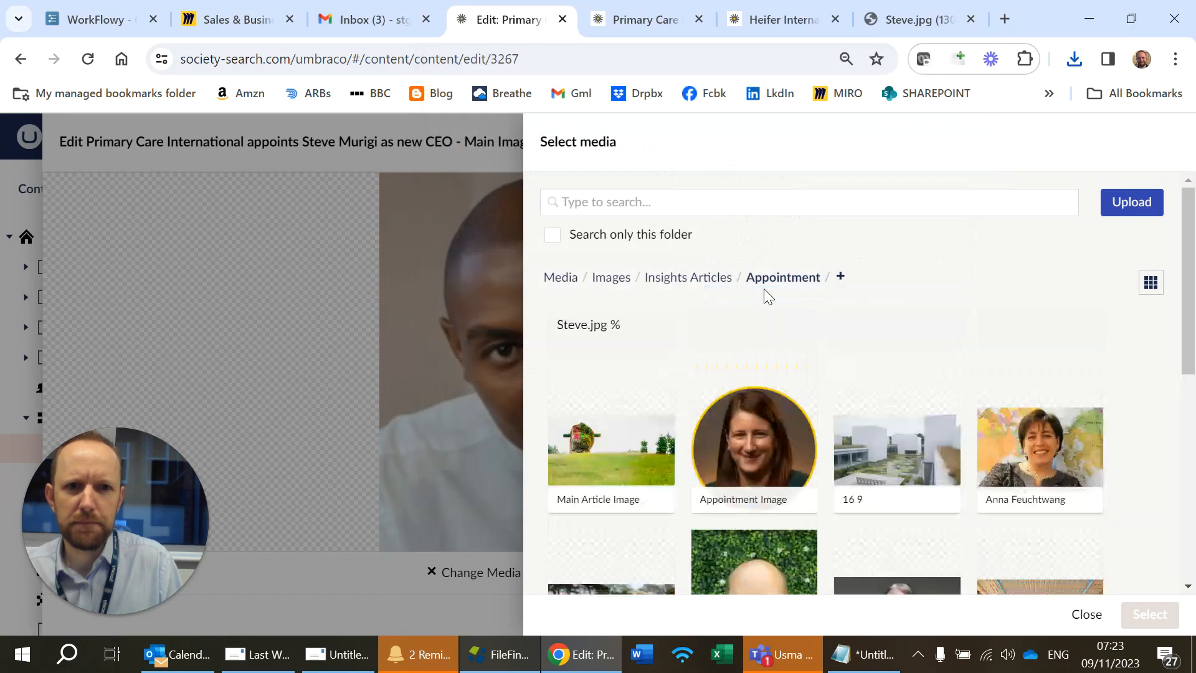
Step: Replace the article's main image with the uploaded Steve image, then save and publish the article
scroll(809, 405, down, 5)
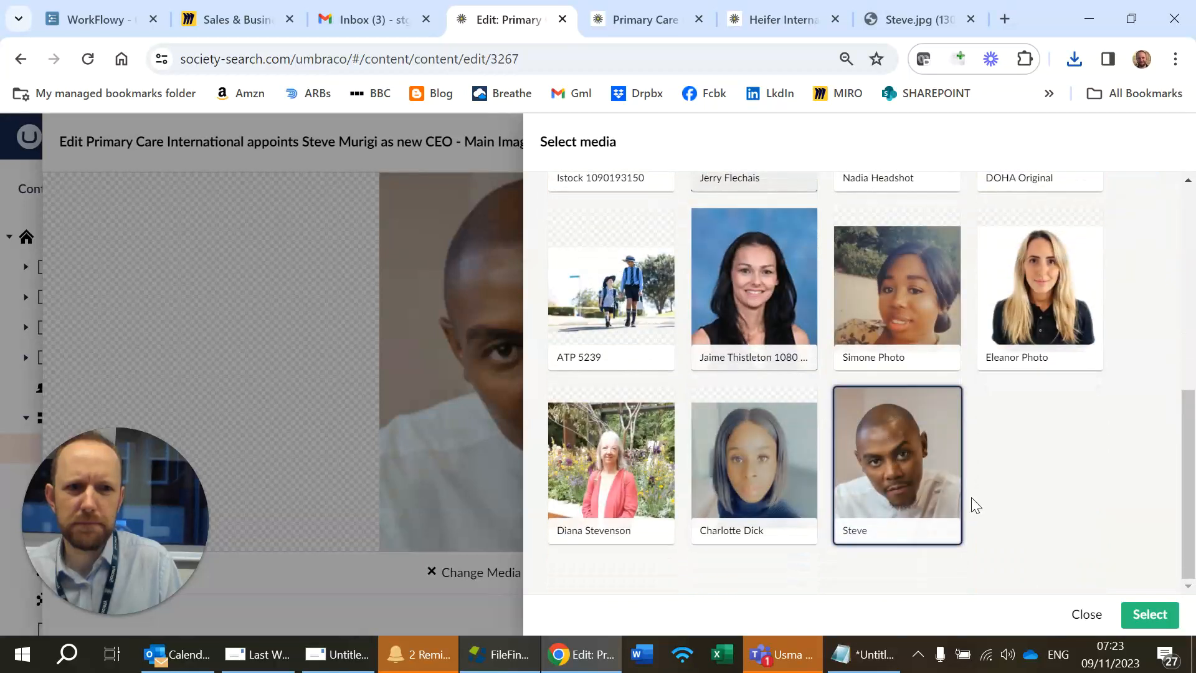
click(1132, 617)
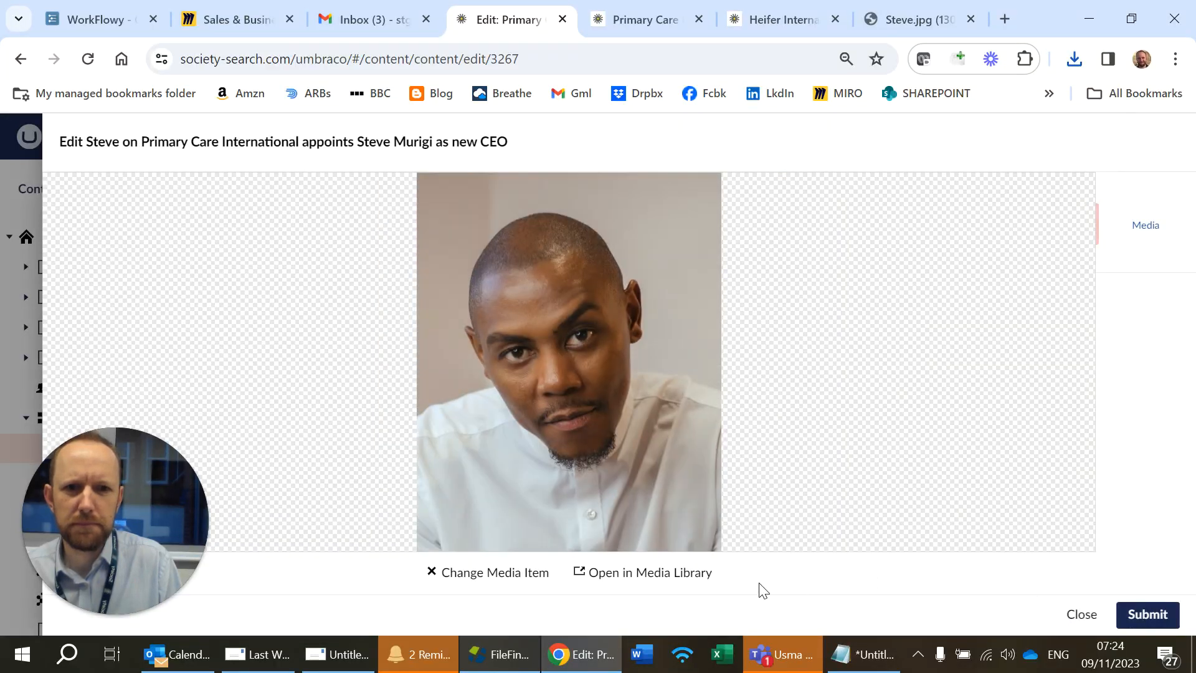
click(1134, 616)
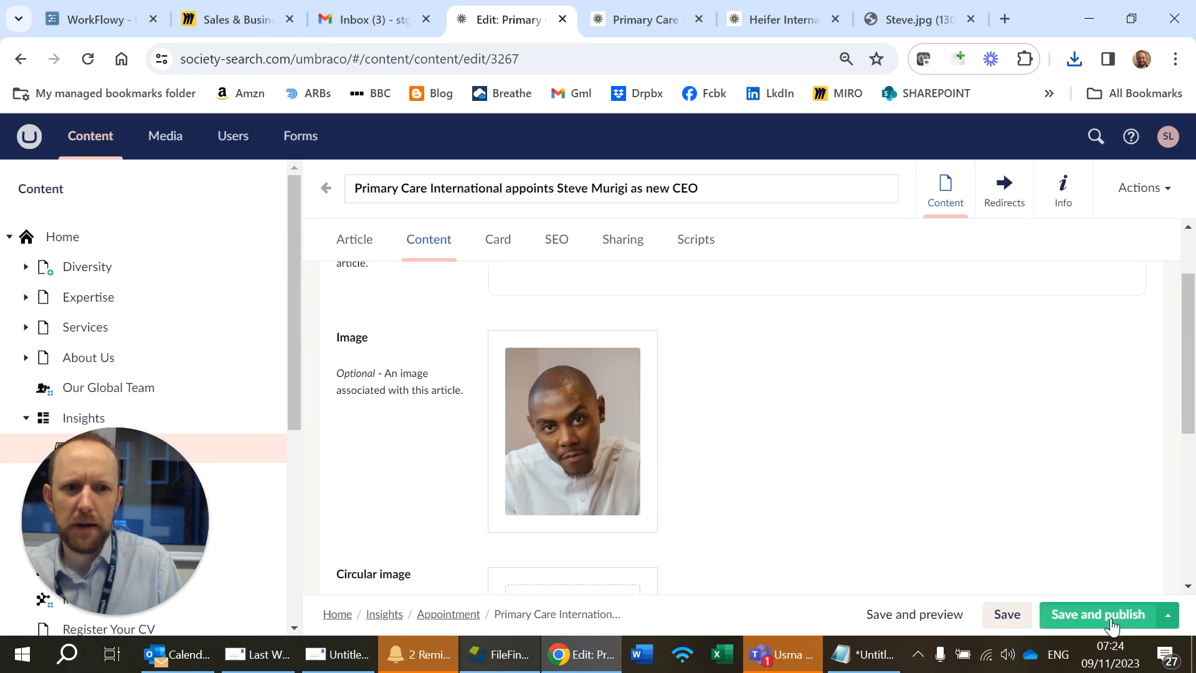
click(1113, 623)
Step: Reload and review the live Primary Care International and Heifer International article pages
click(664, 14)
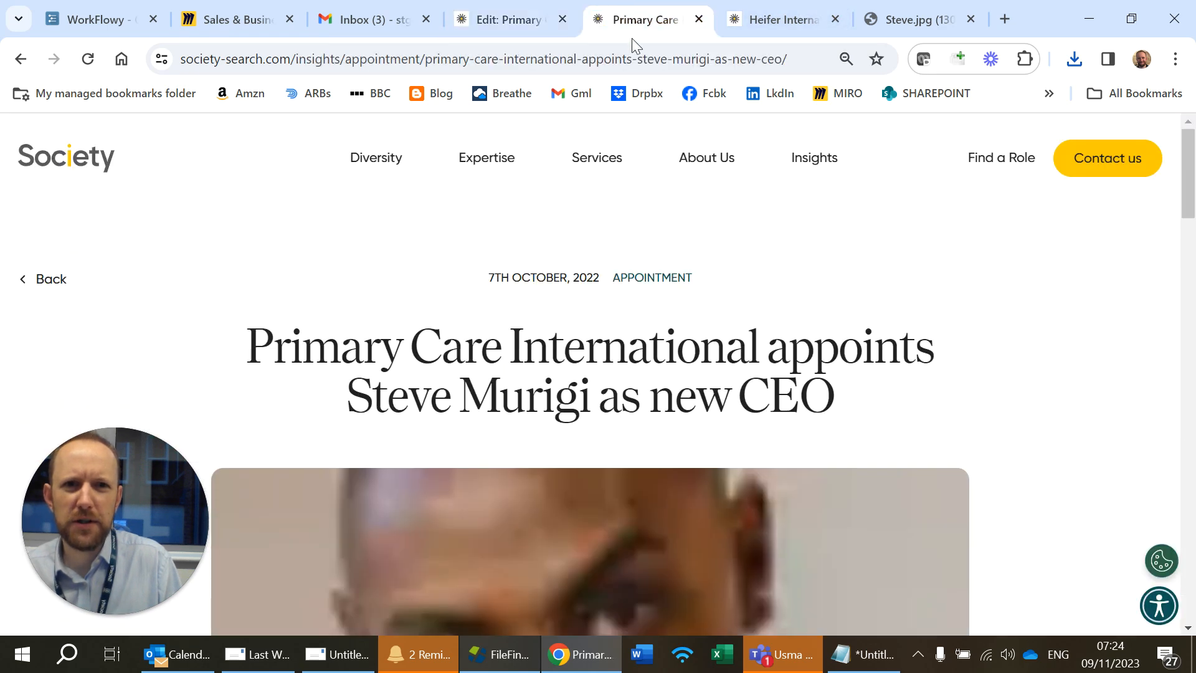
click(630, 54)
key(Return)
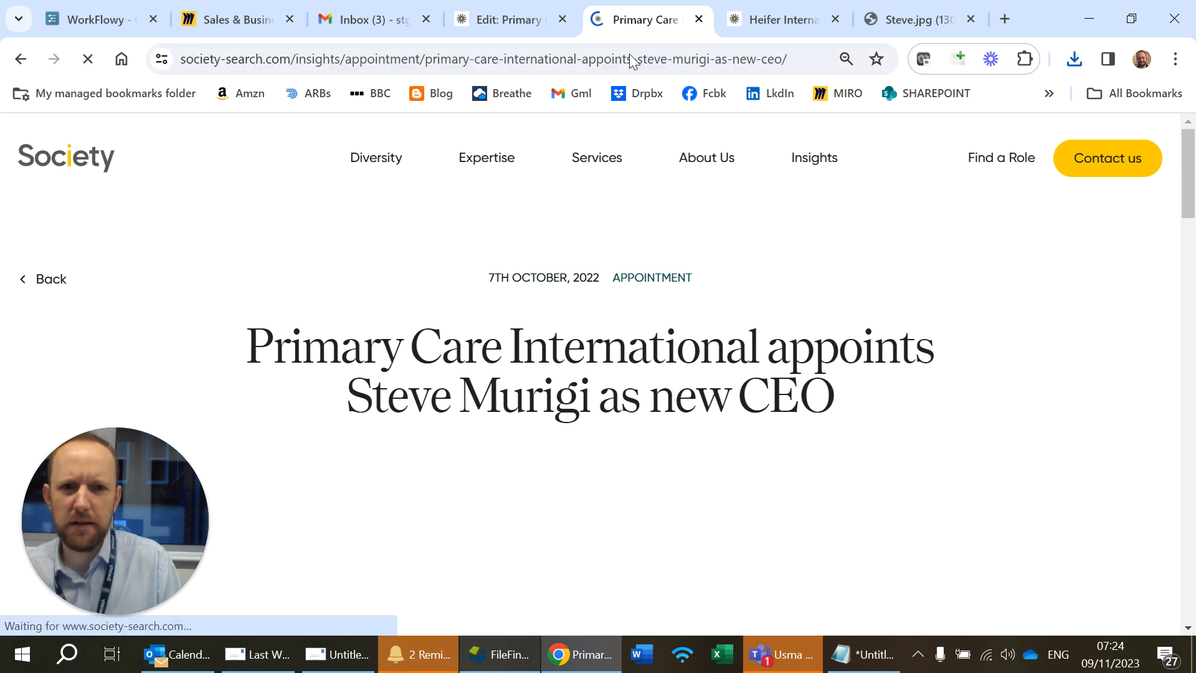
scroll(723, 181, down, 9)
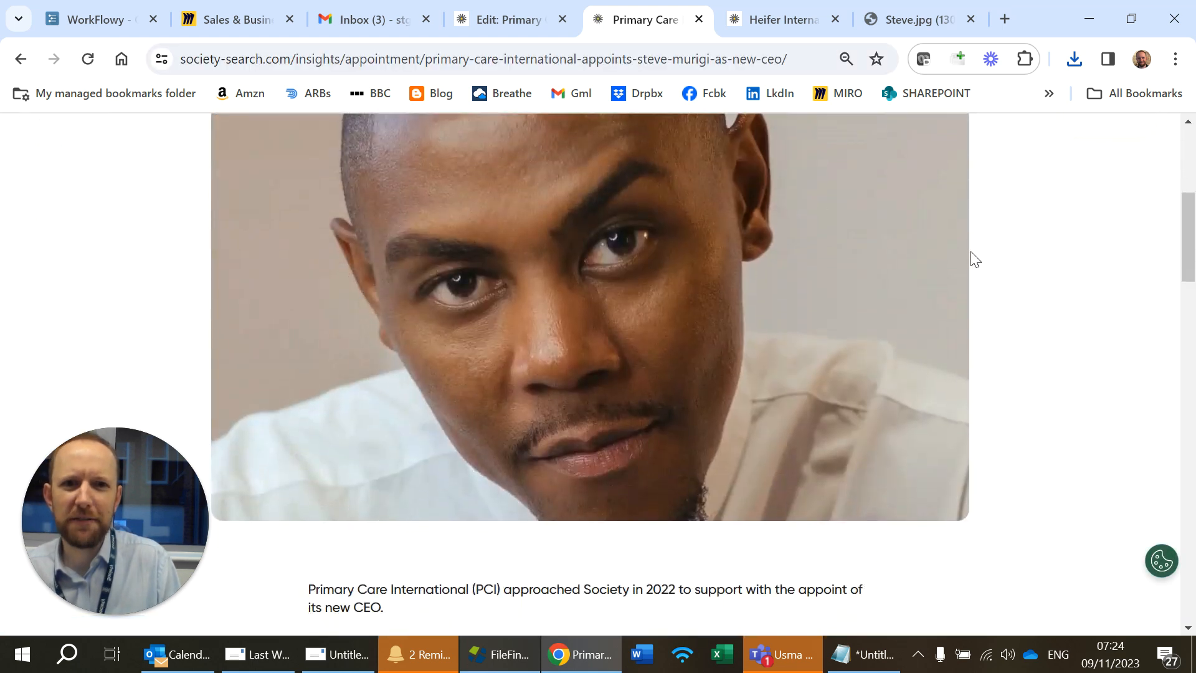
scroll(976, 259, up, 4)
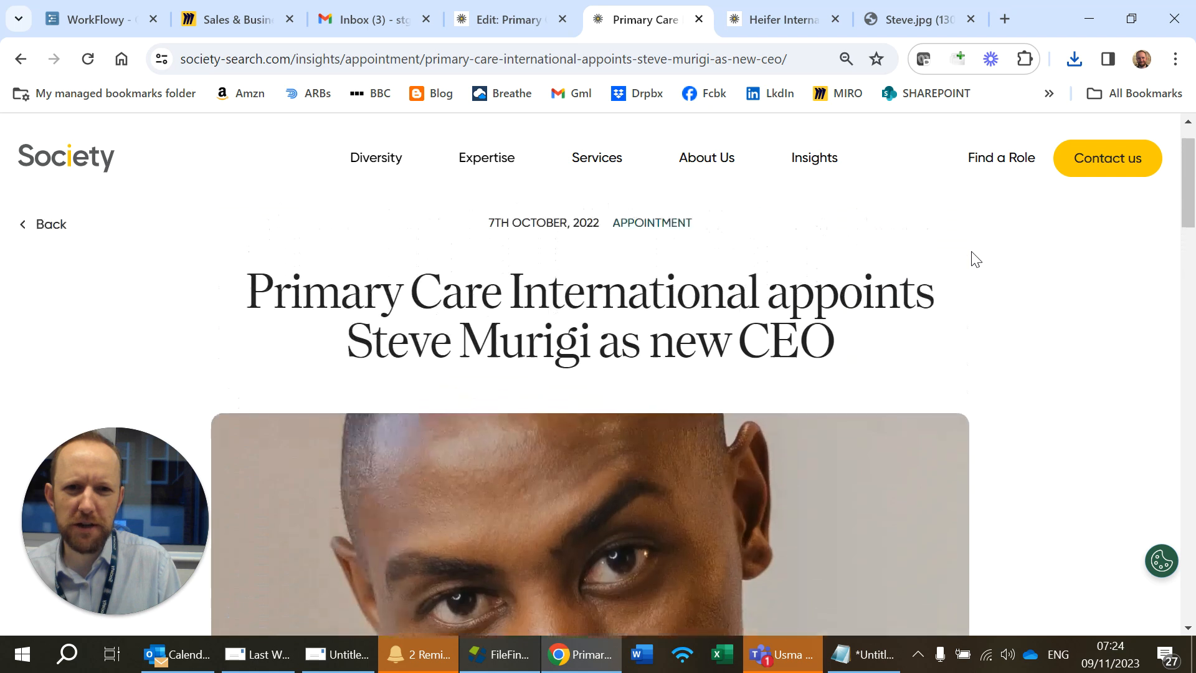
click(756, 22)
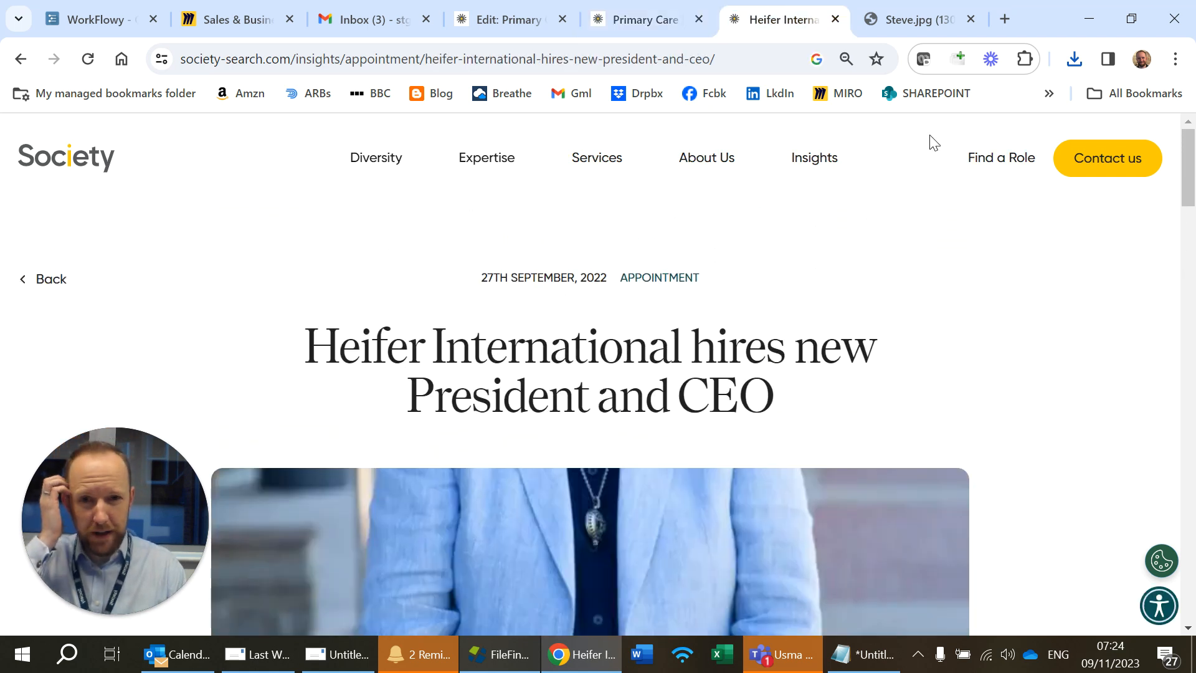
scroll(849, 336, down, 4)
scroll(848, 337, up, 4)
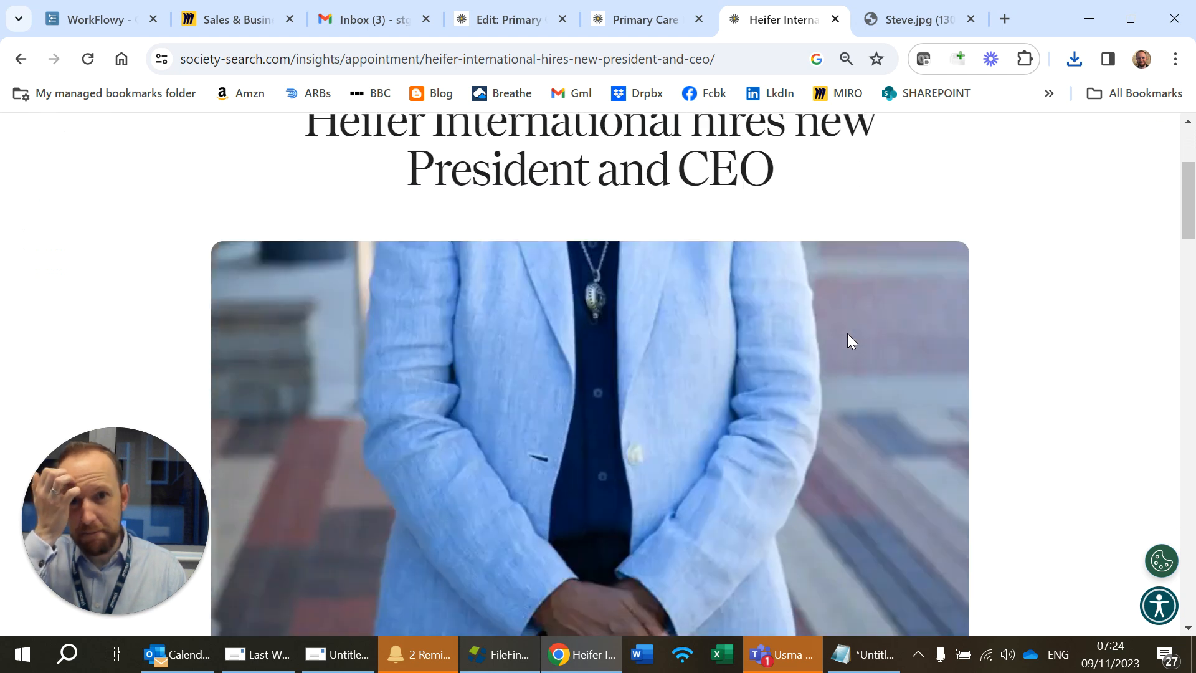
Step: Search the back office for "heifer intern" and open the Heifer International hires new President and CEO article's Content section
click(499, 12)
click(1095, 137)
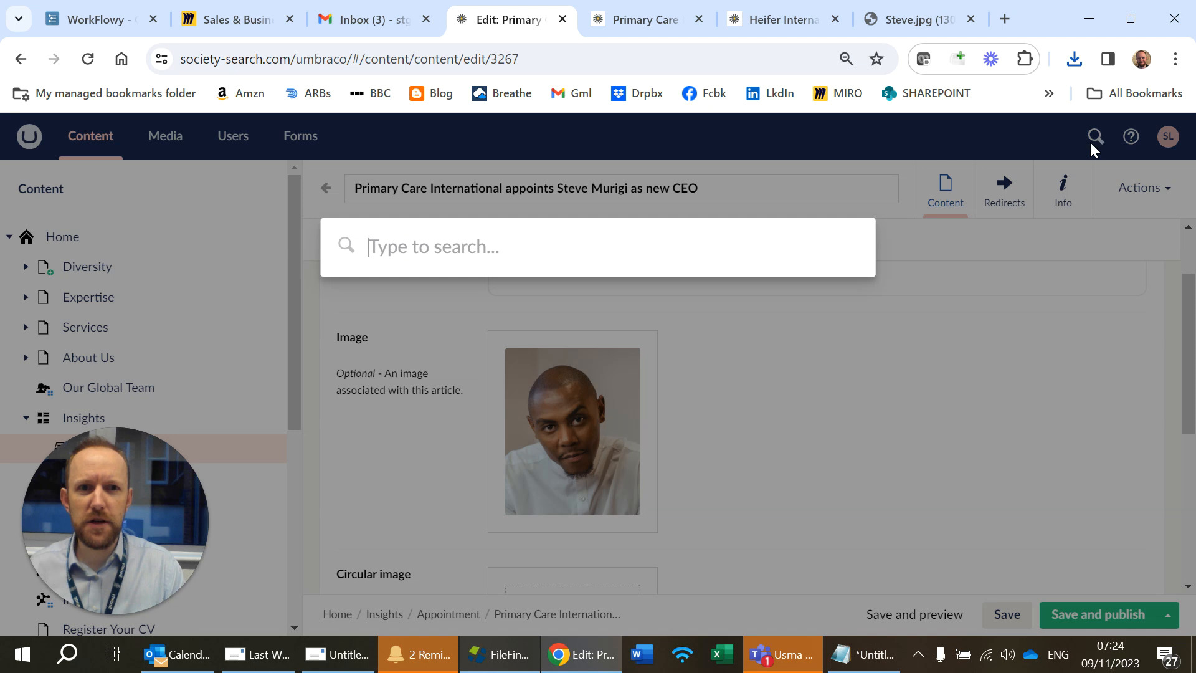
text(heifer )
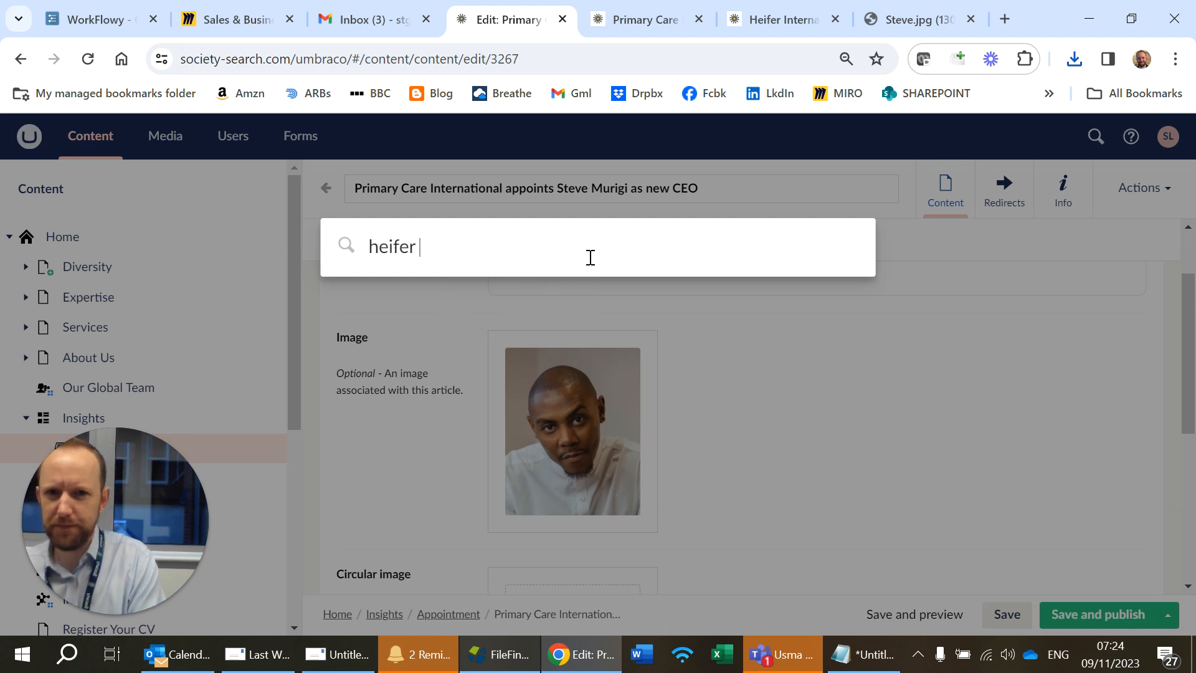
text(intern)
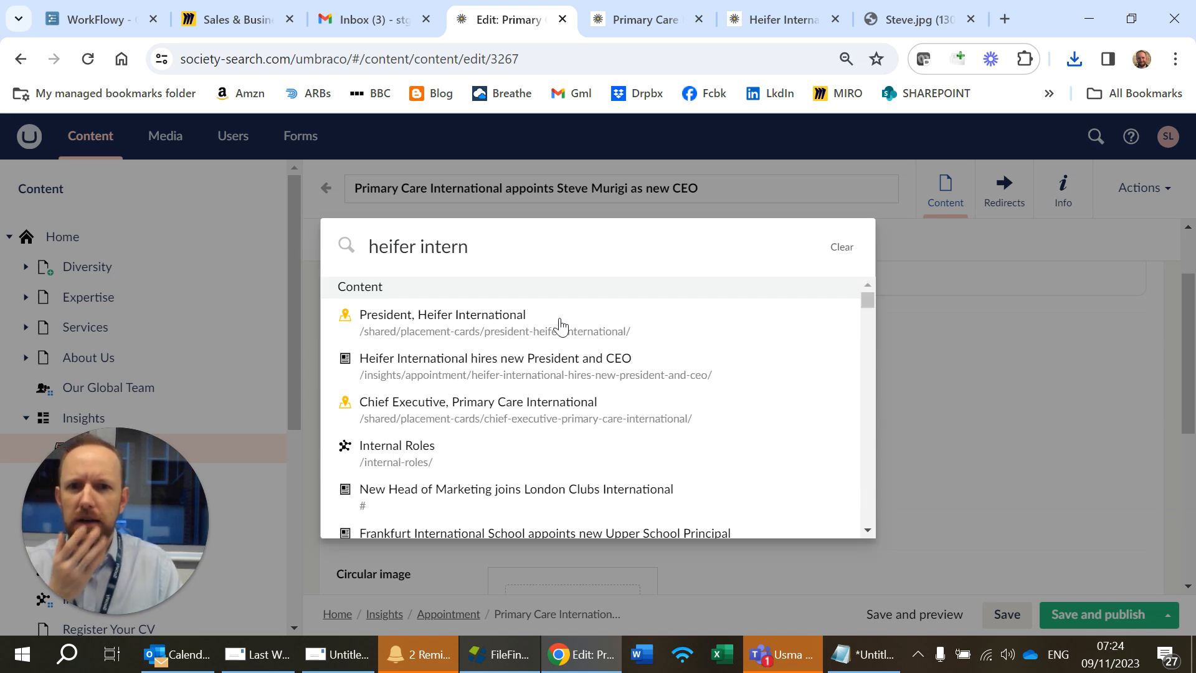
click(560, 383)
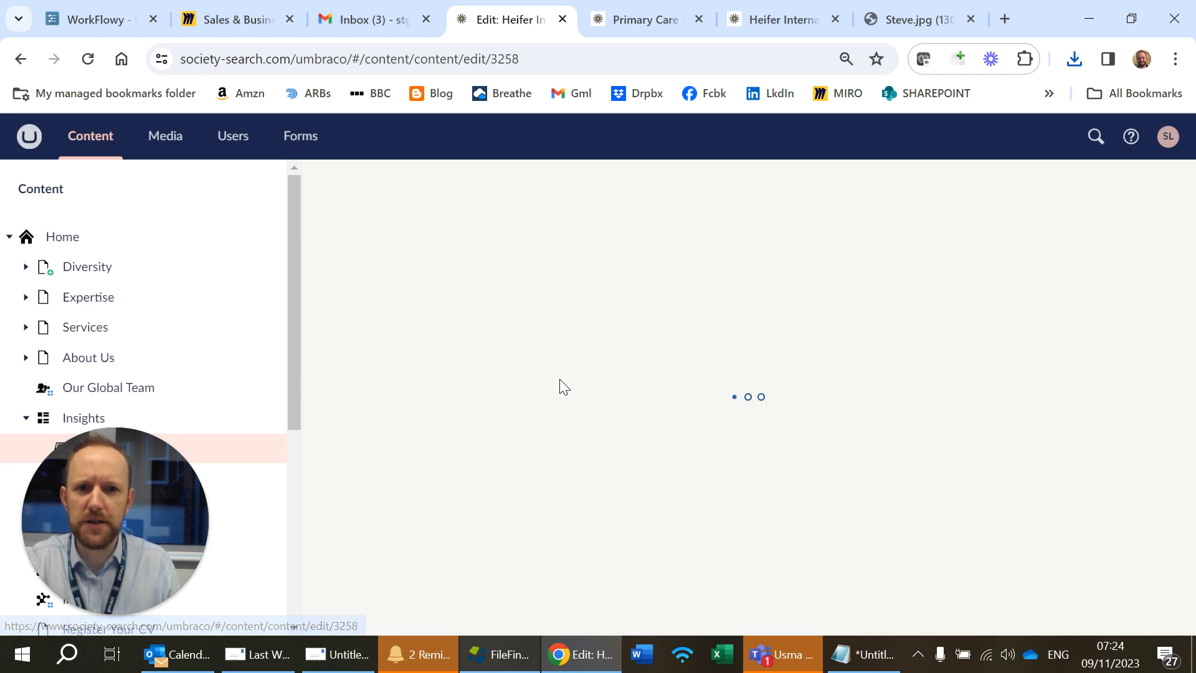
click(436, 245)
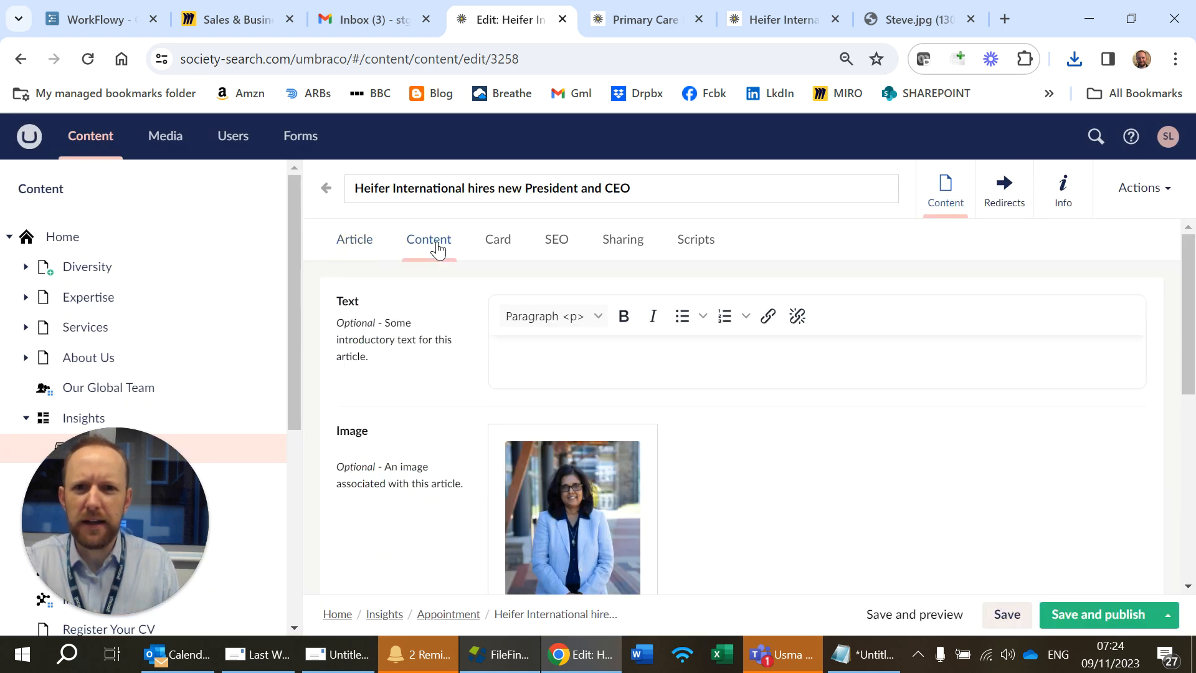
Step: Open the Heifer article's main image in the media library and review its details and crops
scroll(726, 552, down, 3)
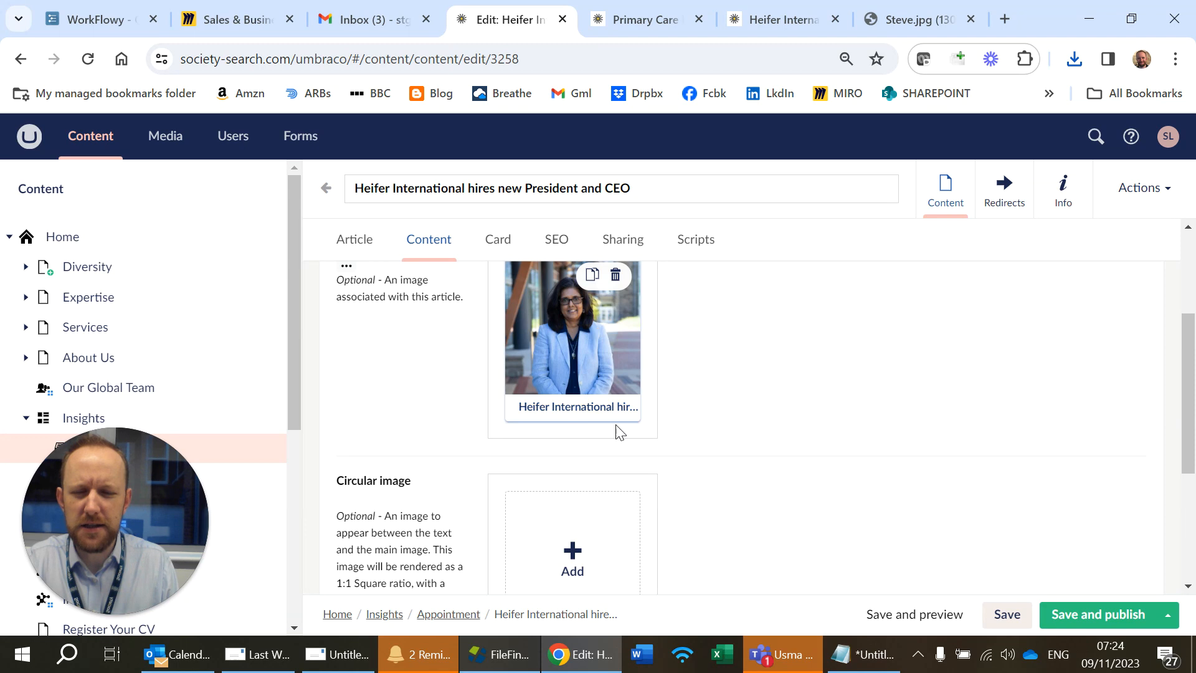
scroll(617, 428, up, 2)
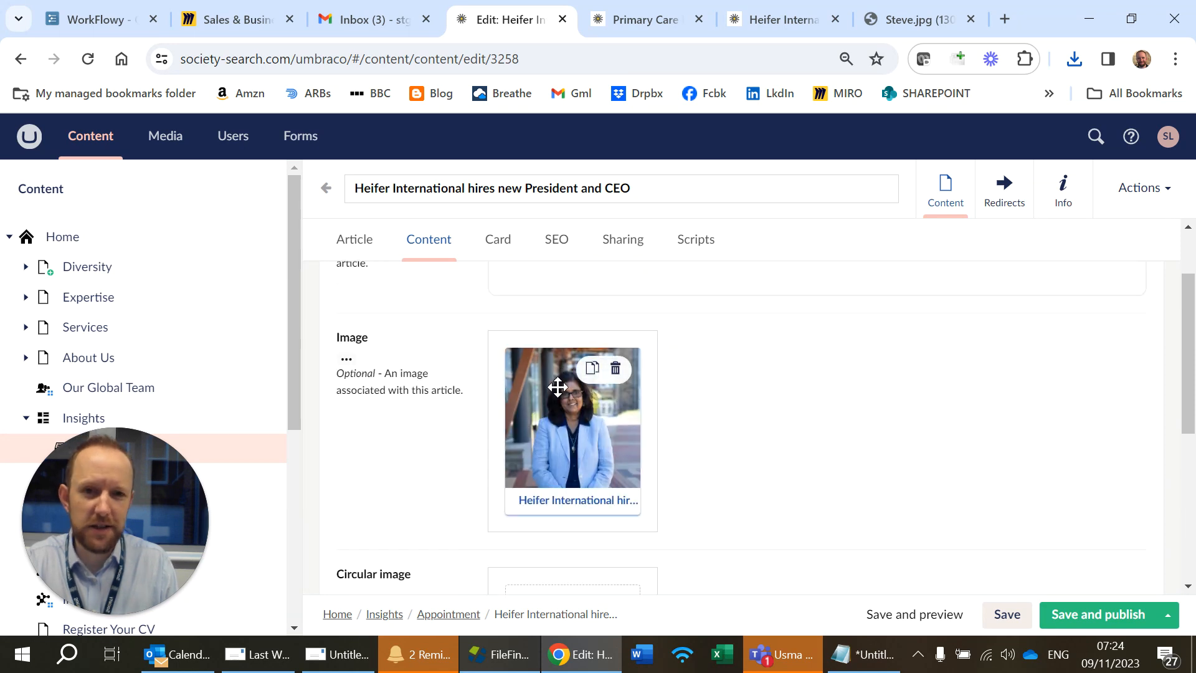
click(585, 496)
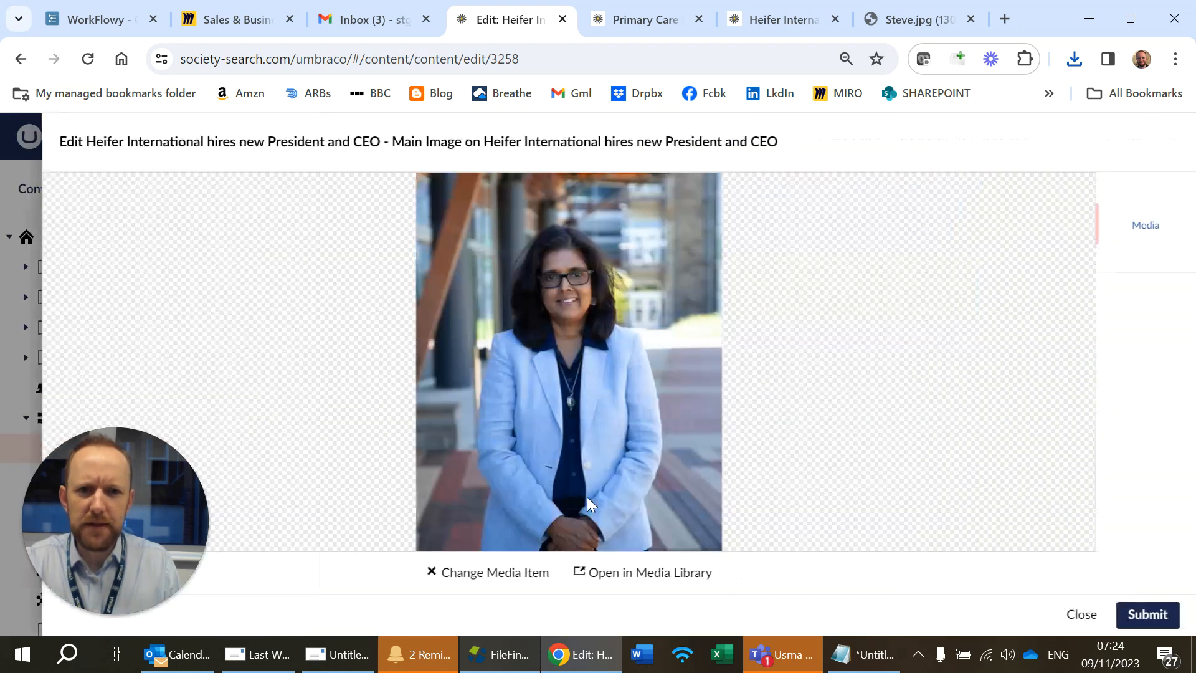
click(648, 571)
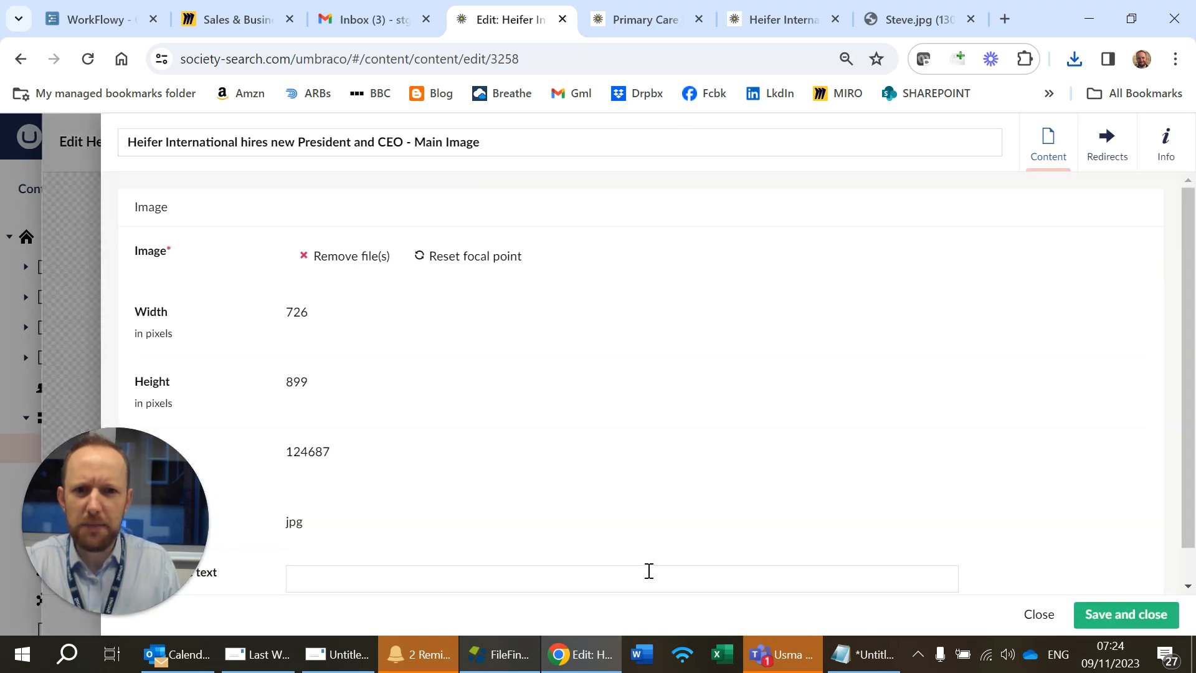
scroll(802, 278, down, 3)
scroll(835, 293, up, 3)
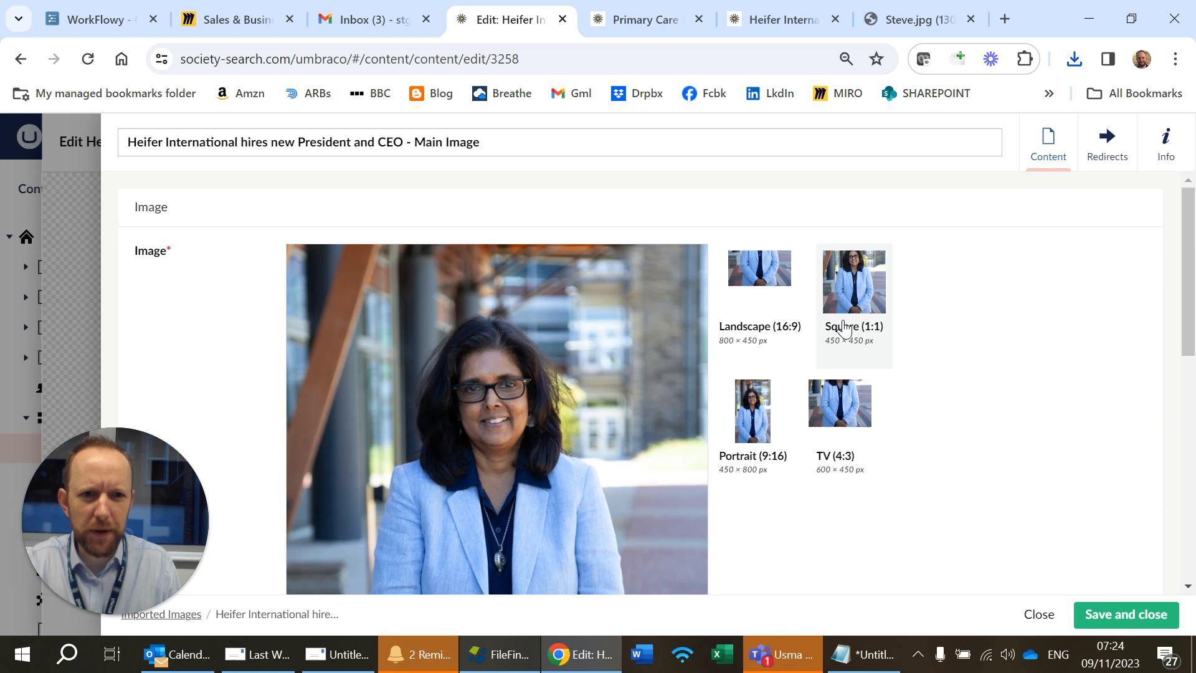
Step: Examine the Heifer main image and its crop previews in the media editor
scroll(757, 476, down, 5)
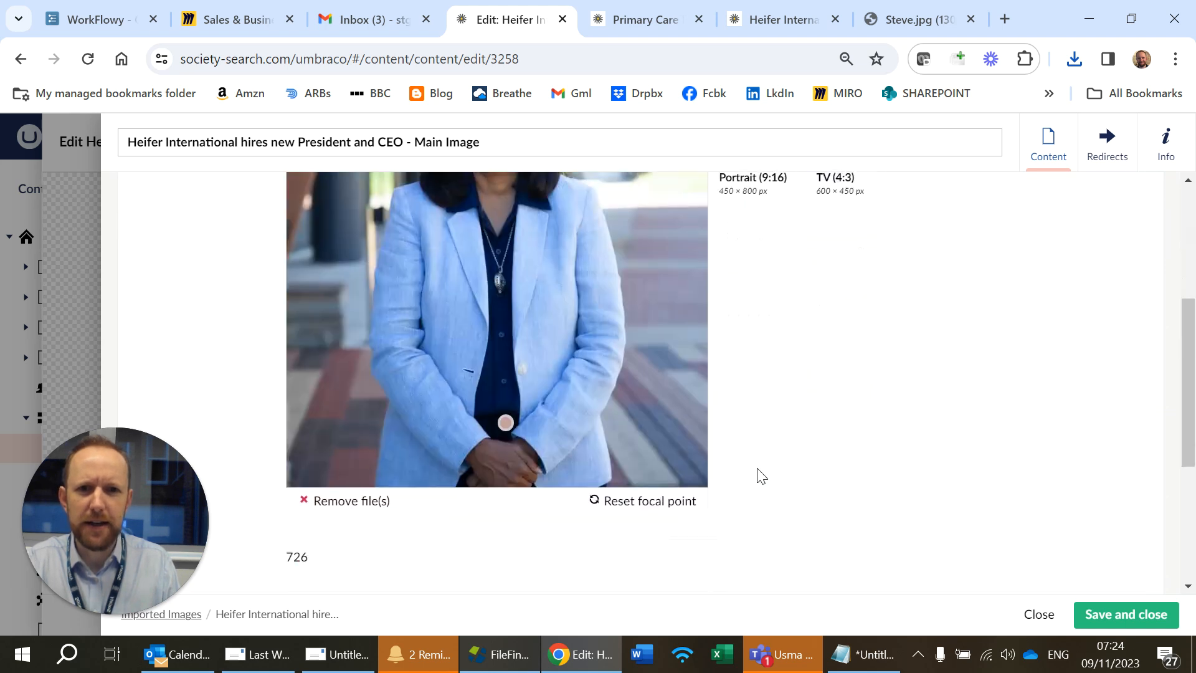
scroll(760, 474, up, 2)
scroll(757, 476, up, 2)
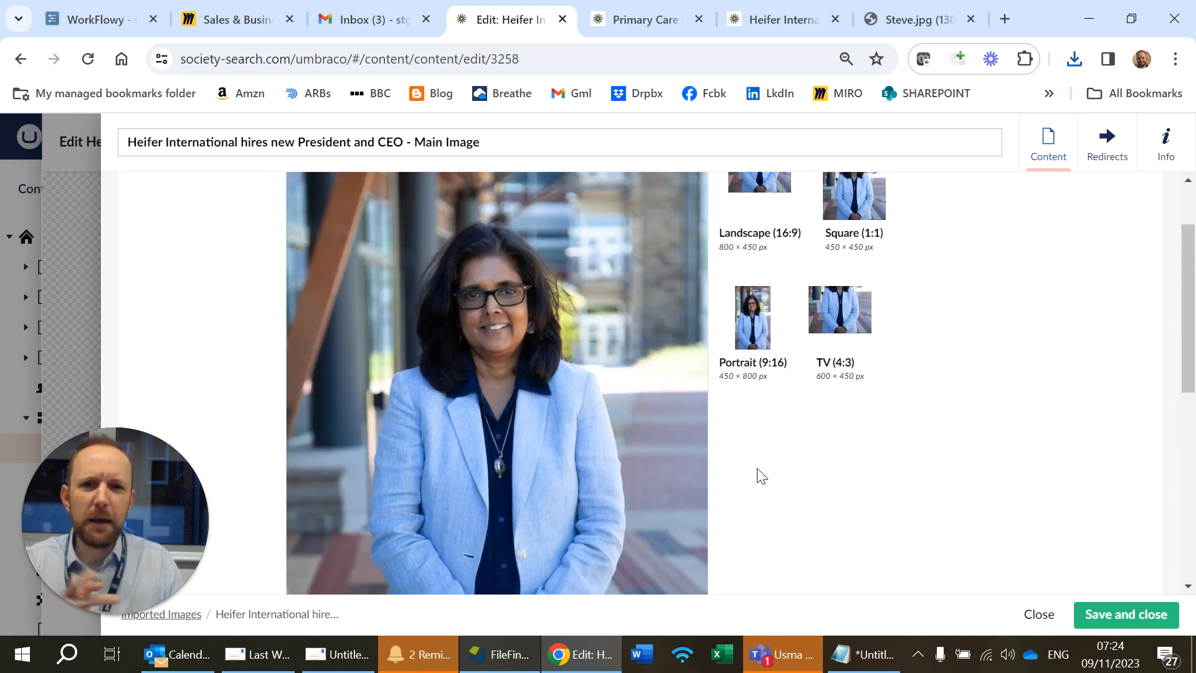
scroll(801, 268, up, 2)
scroll(623, 396, down, 5)
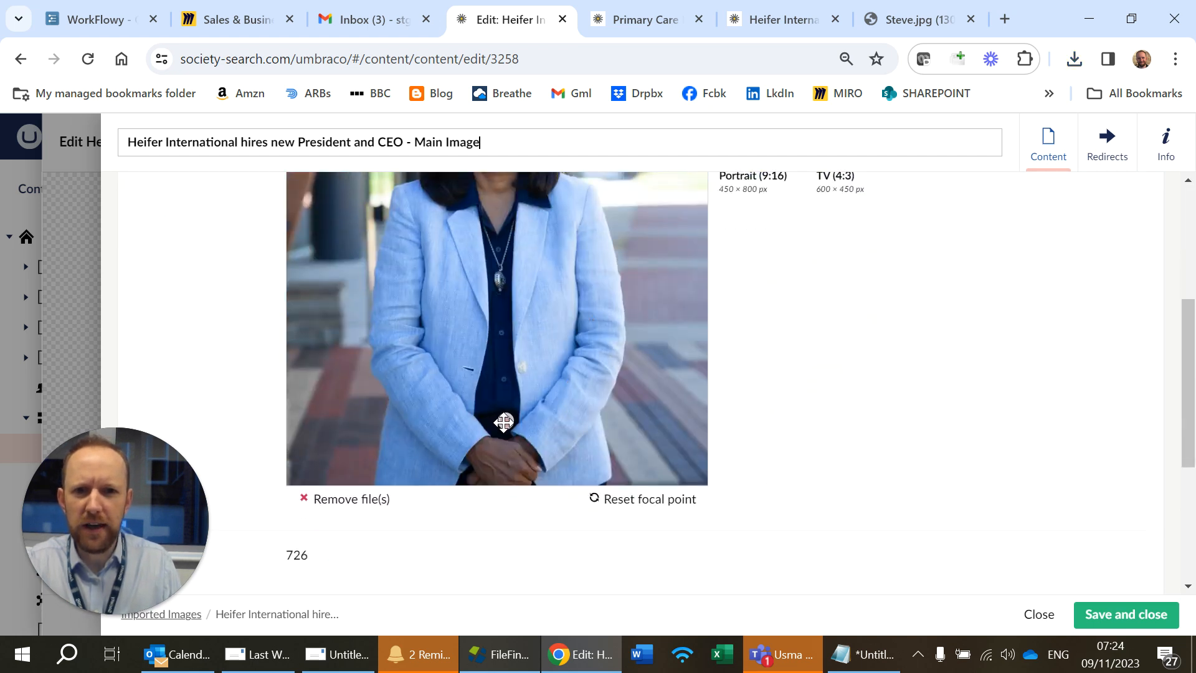
scroll(508, 464, up, 5)
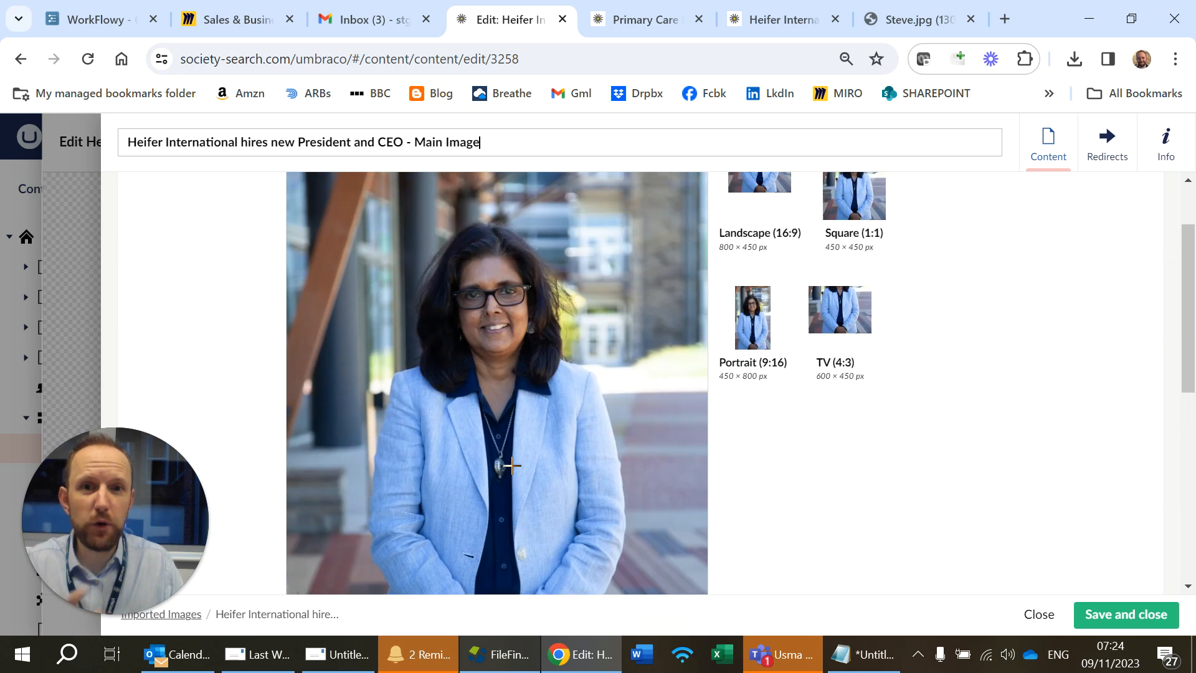
scroll(512, 465, down, 3)
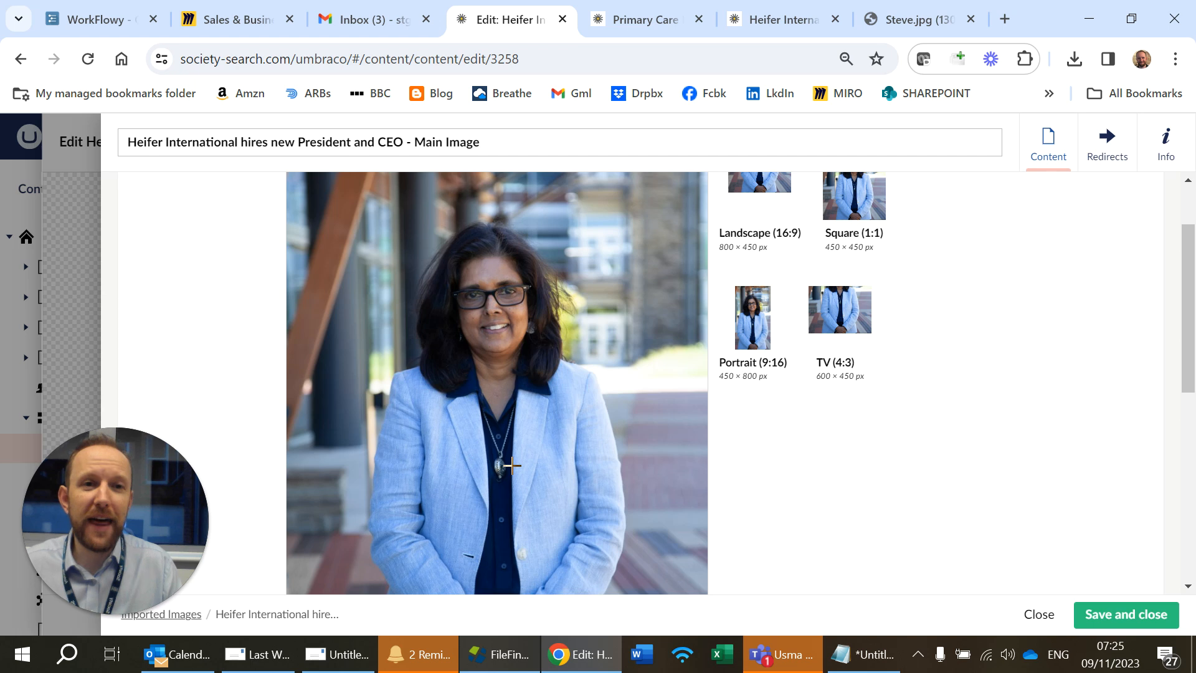
scroll(528, 455, down, 3)
scroll(532, 450, up, 3)
scroll(532, 450, down, 3)
scroll(513, 428, up, 4)
scroll(513, 494, down, 2)
Step: Move the image's focal point onto the woman's face, save the media item and close the image dialog
mouse_move(506, 514)
mouse_down()
mouse_move(509, 293)
mouse_move(488, 200)
mouse_move(491, 217)
mouse_up()
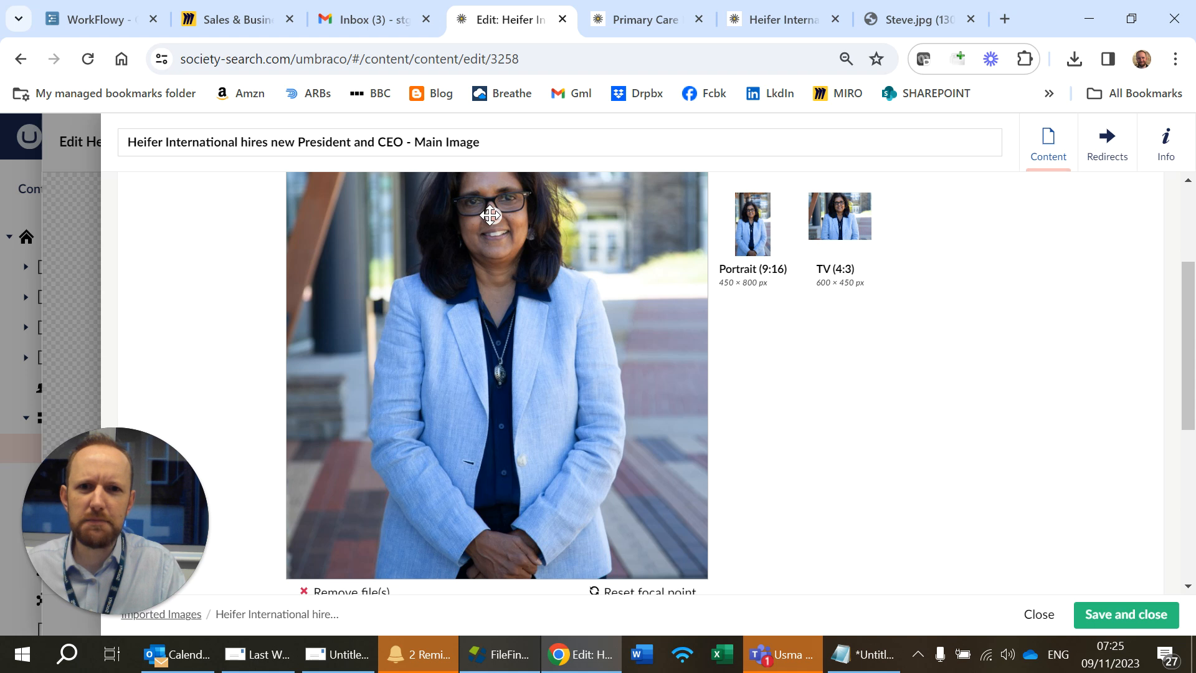
scroll(907, 503, up, 3)
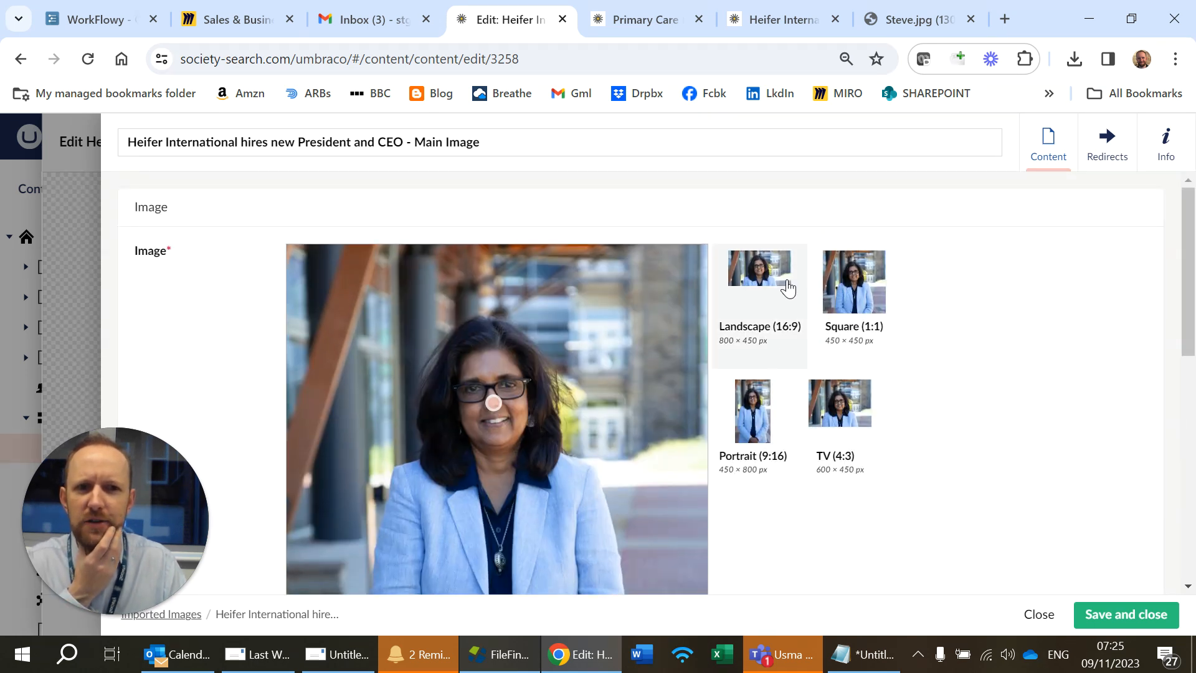
mouse_move(491, 403)
mouse_down()
mouse_move(489, 388)
mouse_move(496, 425)
mouse_up()
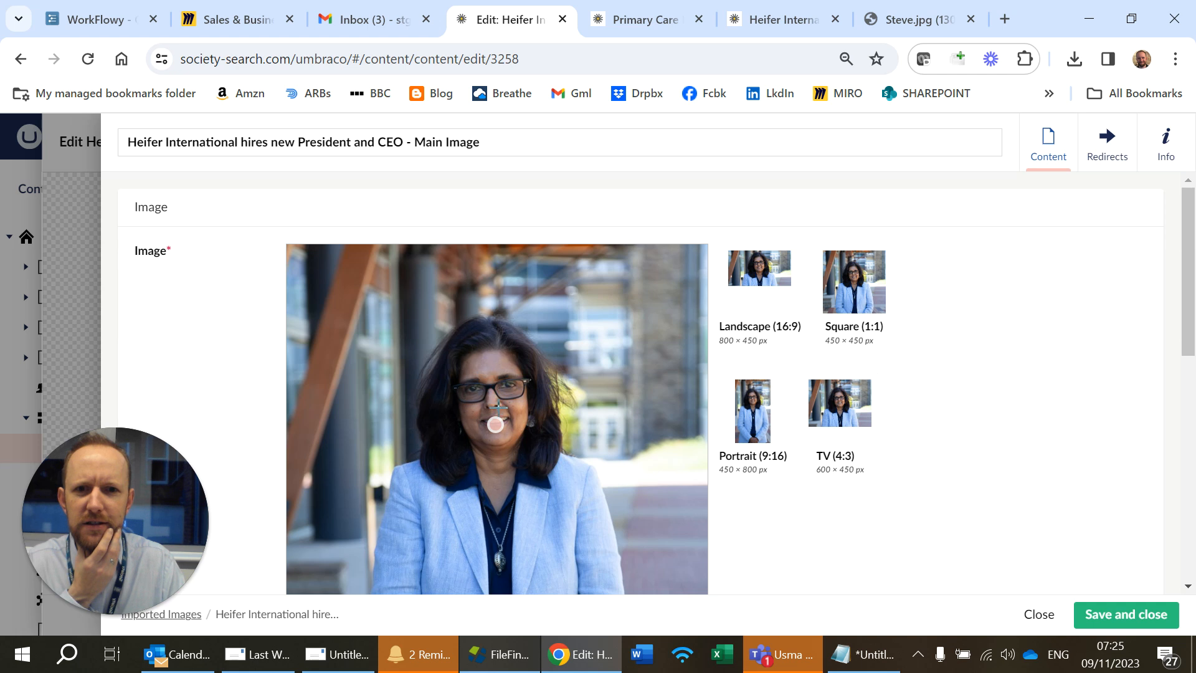
drag(494, 426, 490, 420)
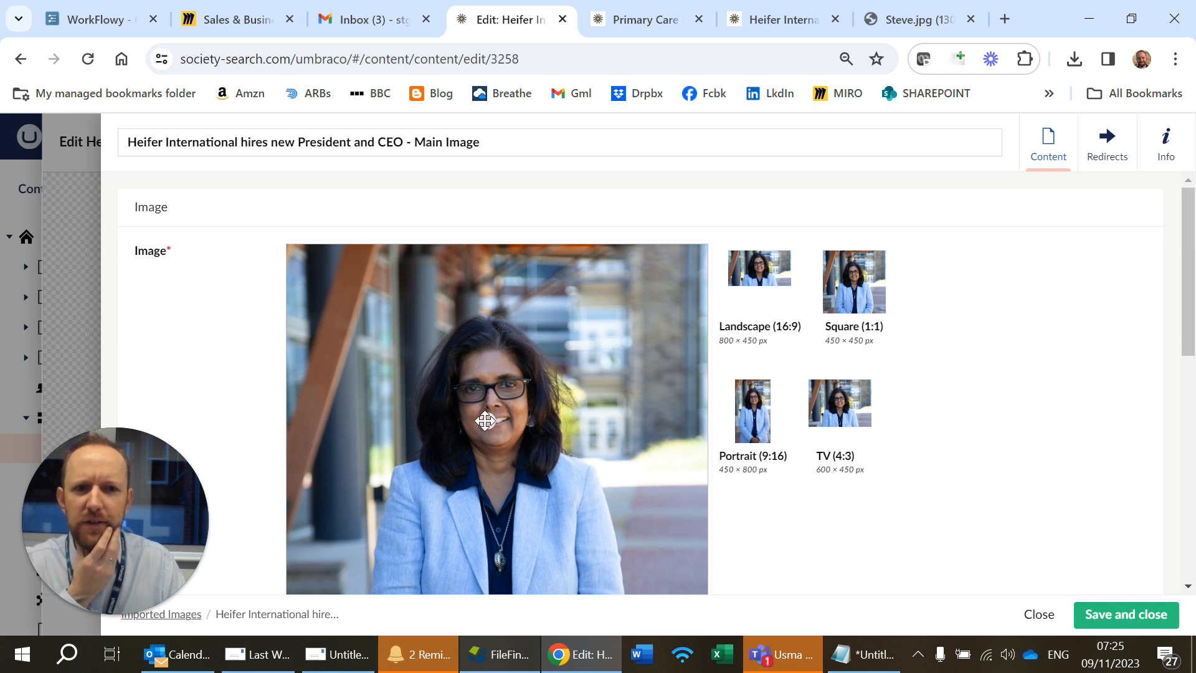
scroll(748, 405, down, 3)
scroll(792, 422, up, 3)
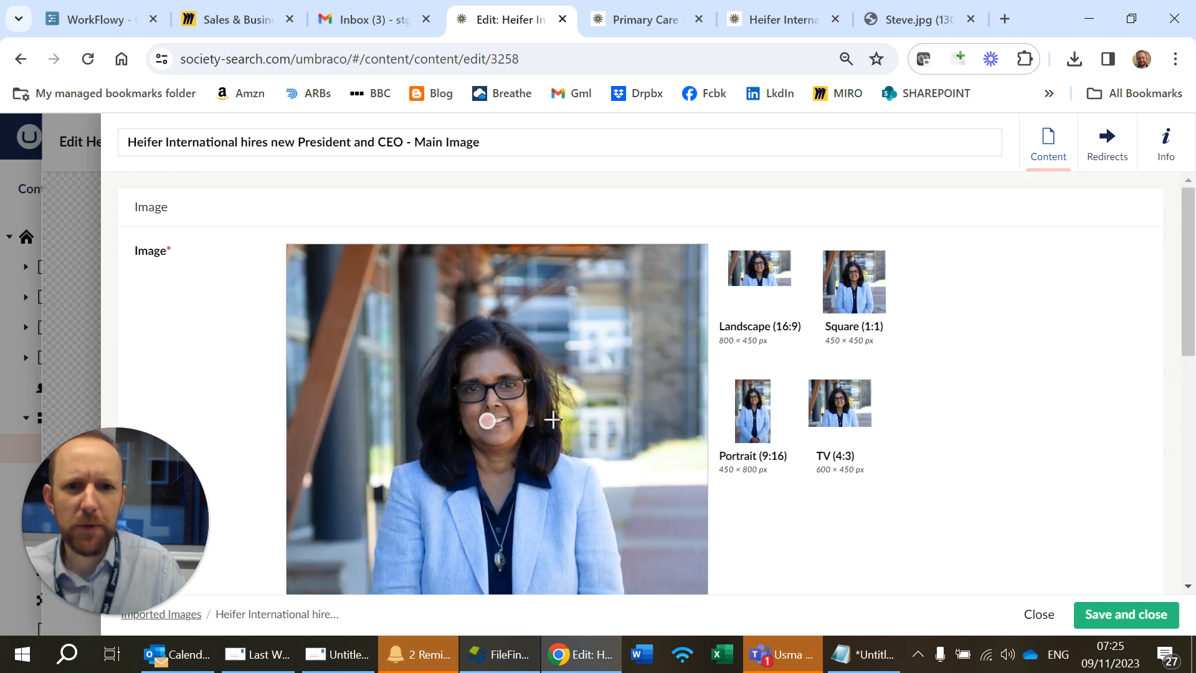
scroll(831, 511, down, 4)
click(1128, 616)
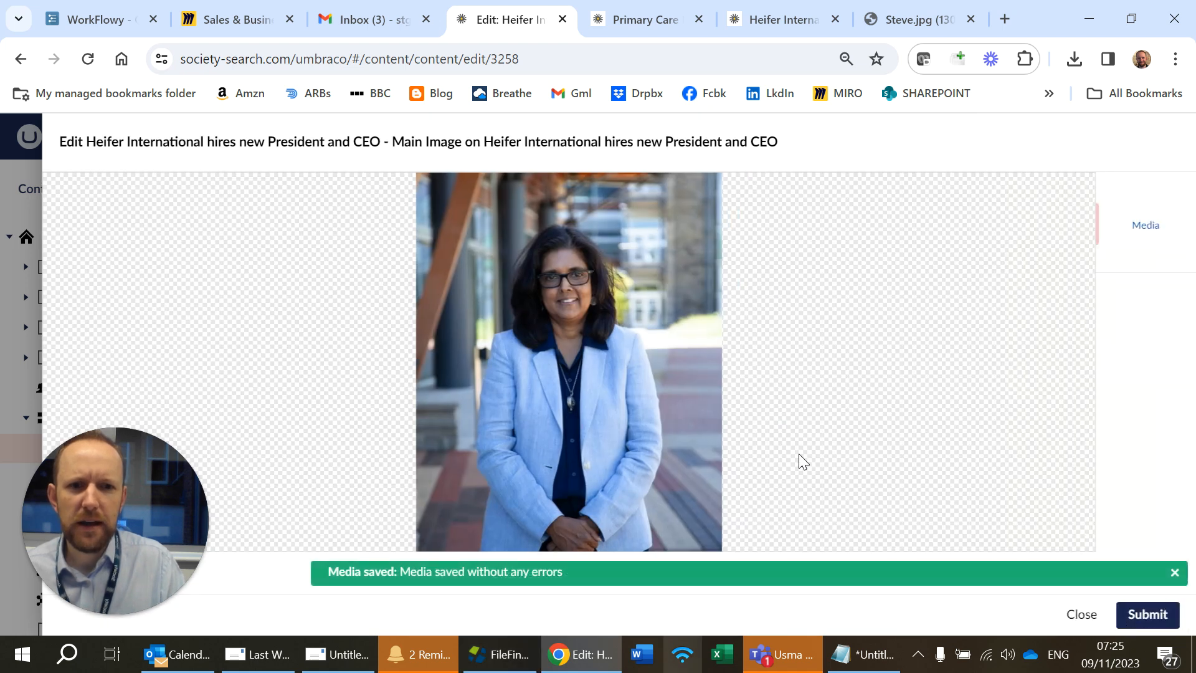
click(1148, 615)
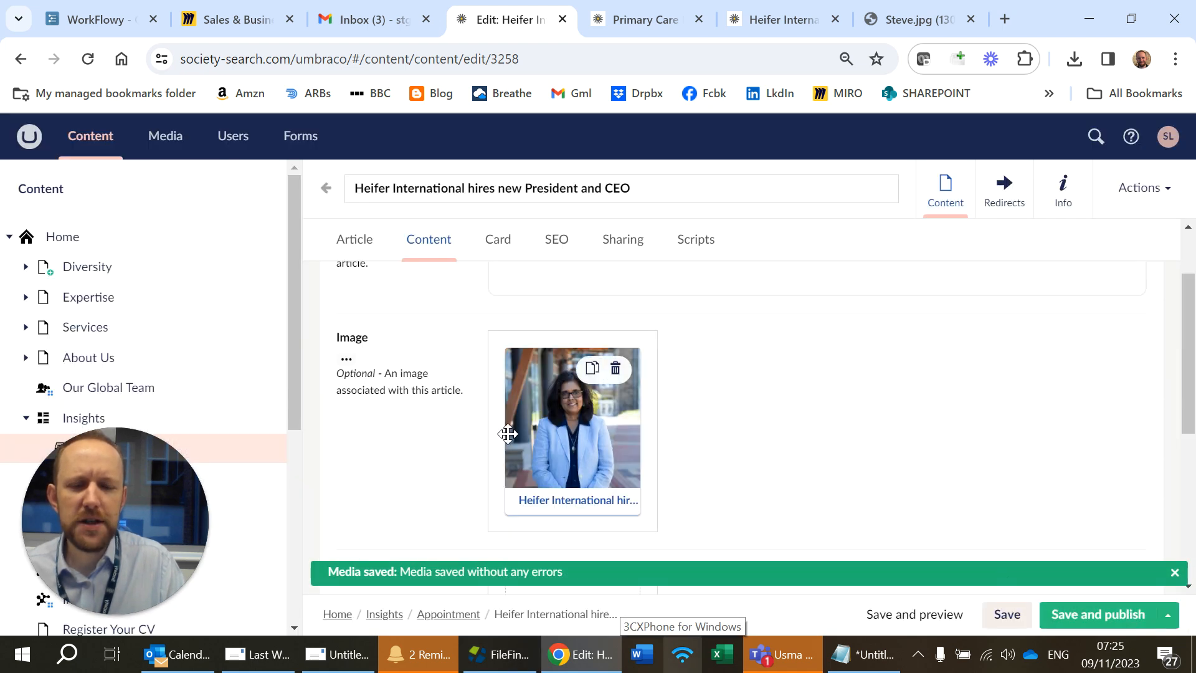
Step: Reopen the article's image in the media library and zoom and reposition the Landscape (16:9) crop onto the face
click(572, 503)
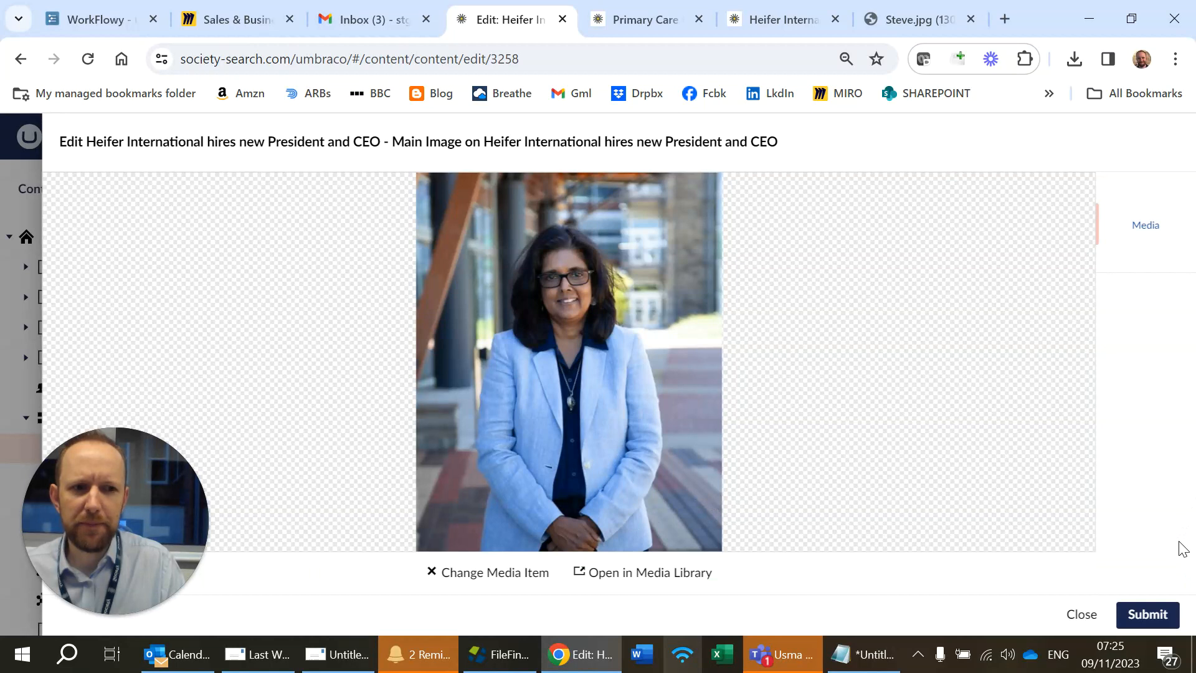
click(623, 571)
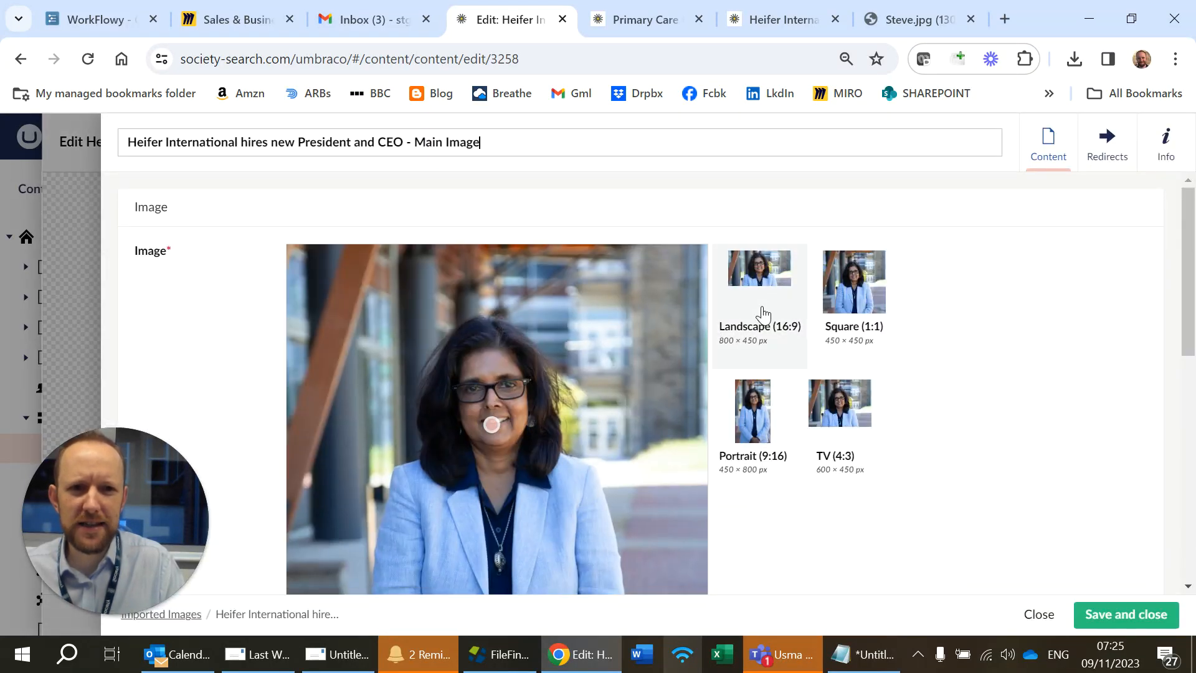
click(771, 268)
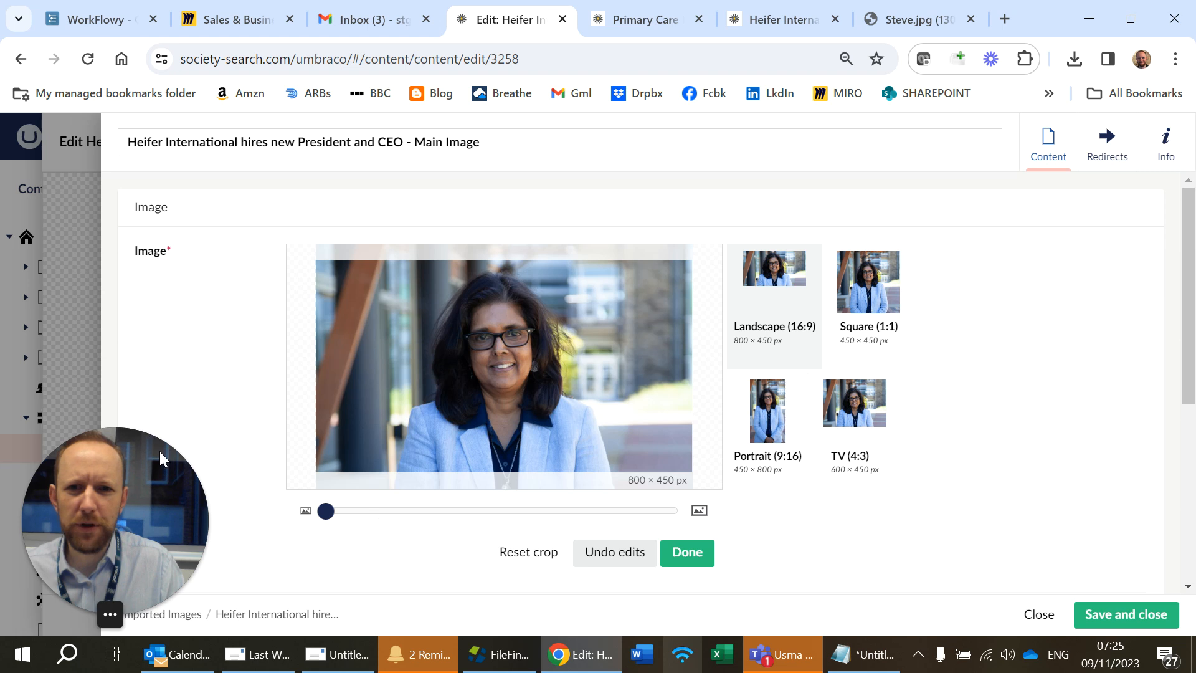
drag(508, 382, 553, 320)
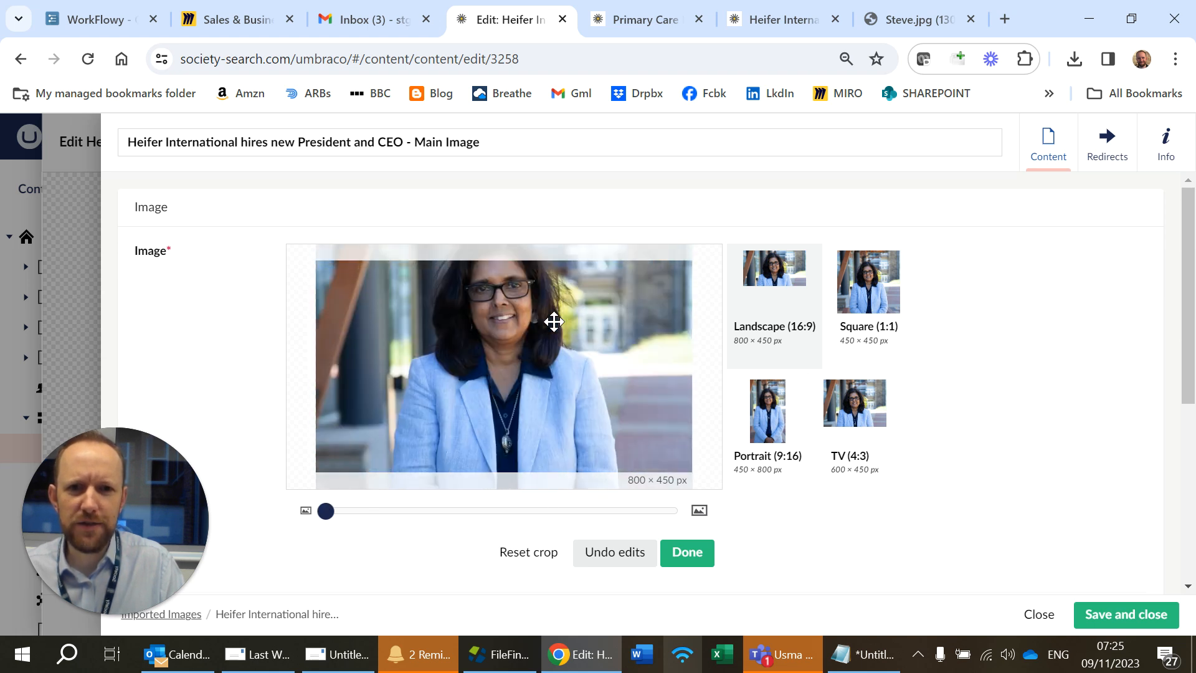
drag(326, 511, 513, 510)
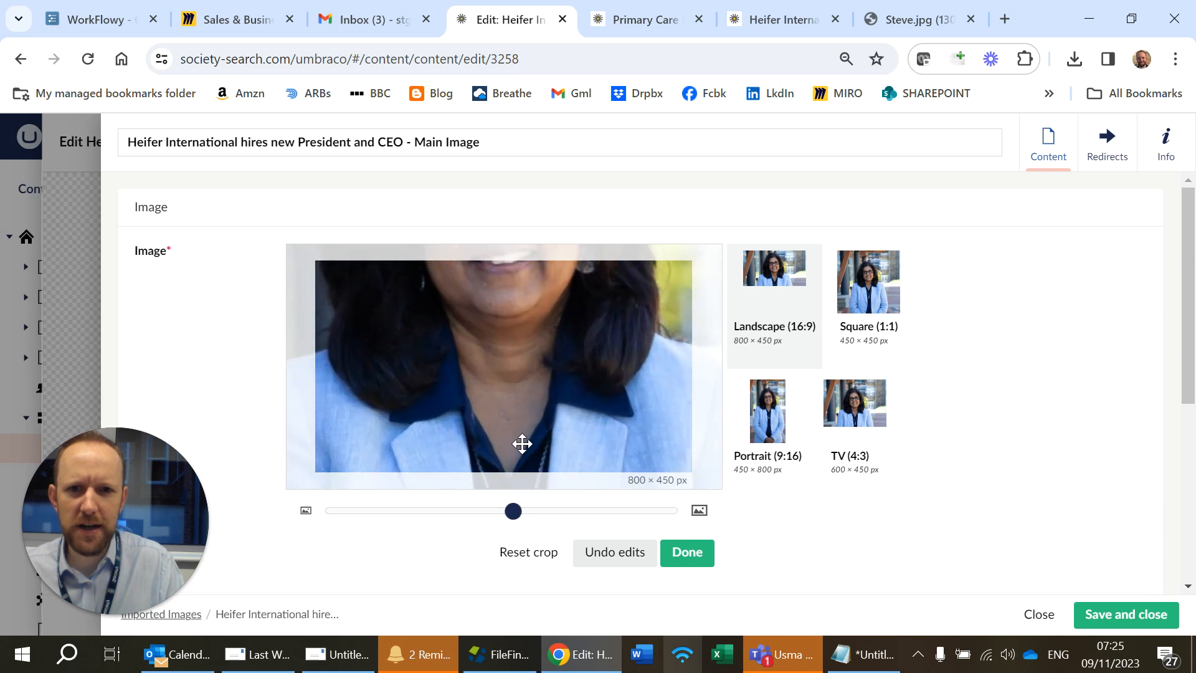
drag(523, 443, 516, 501)
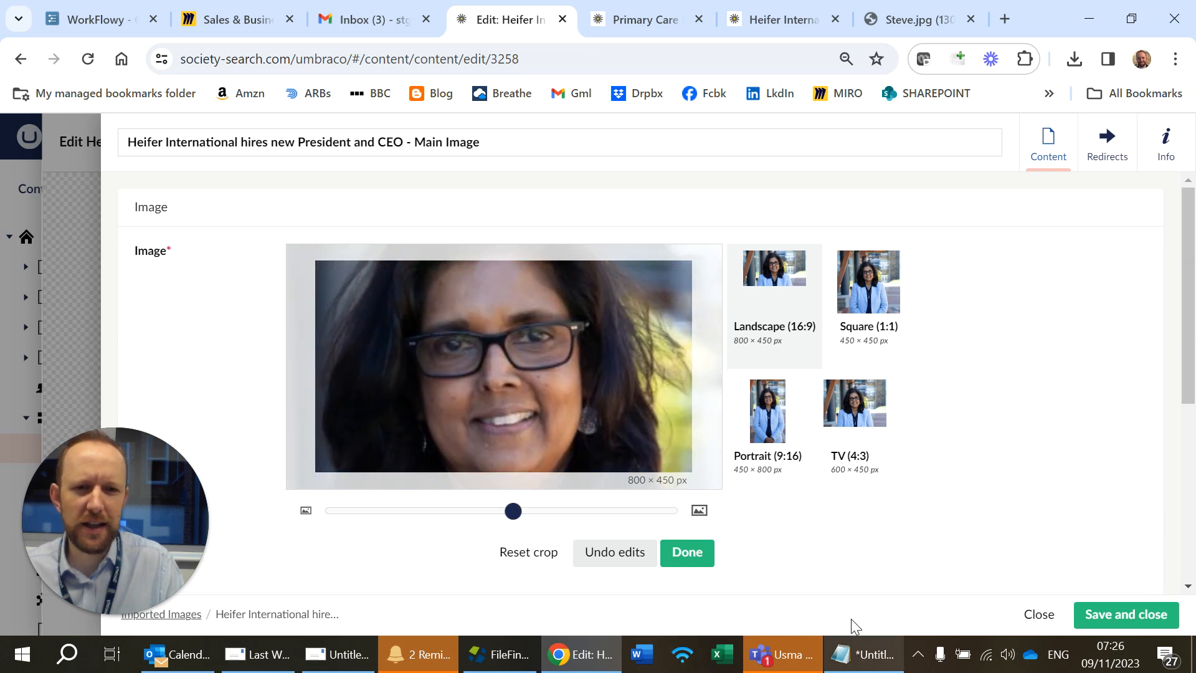
drag(537, 320, 550, 326)
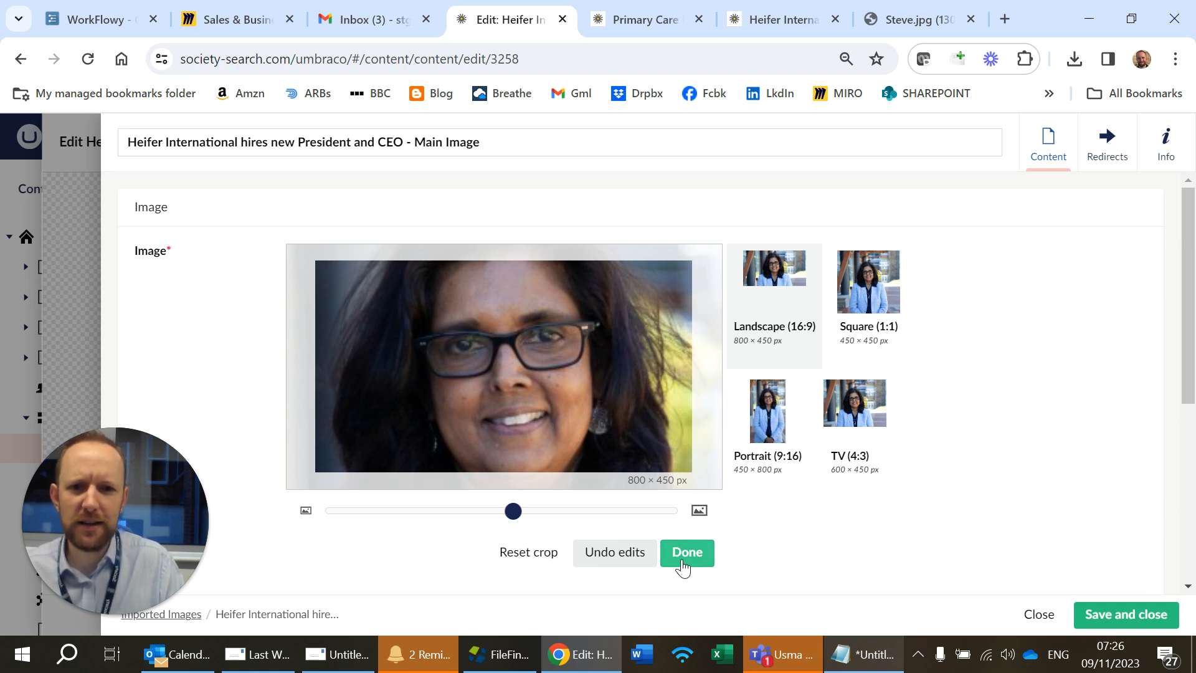
click(640, 561)
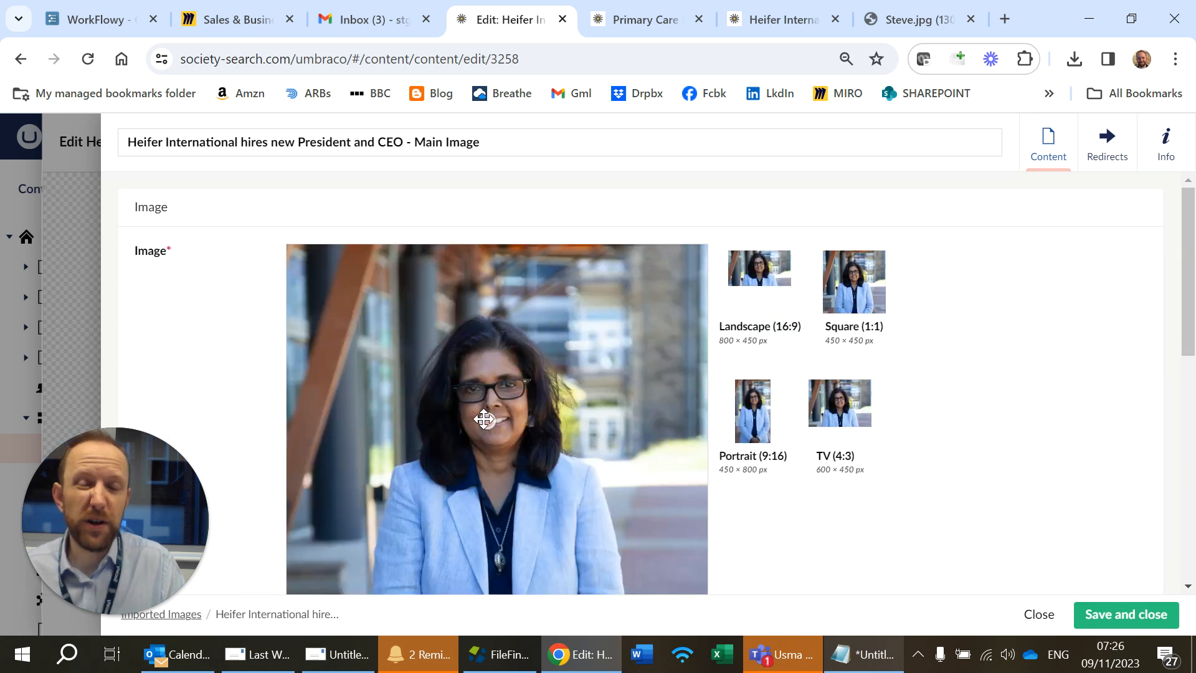
Step: Save the image and publish the Heifer International article
click(1128, 625)
click(1127, 625)
click(1122, 607)
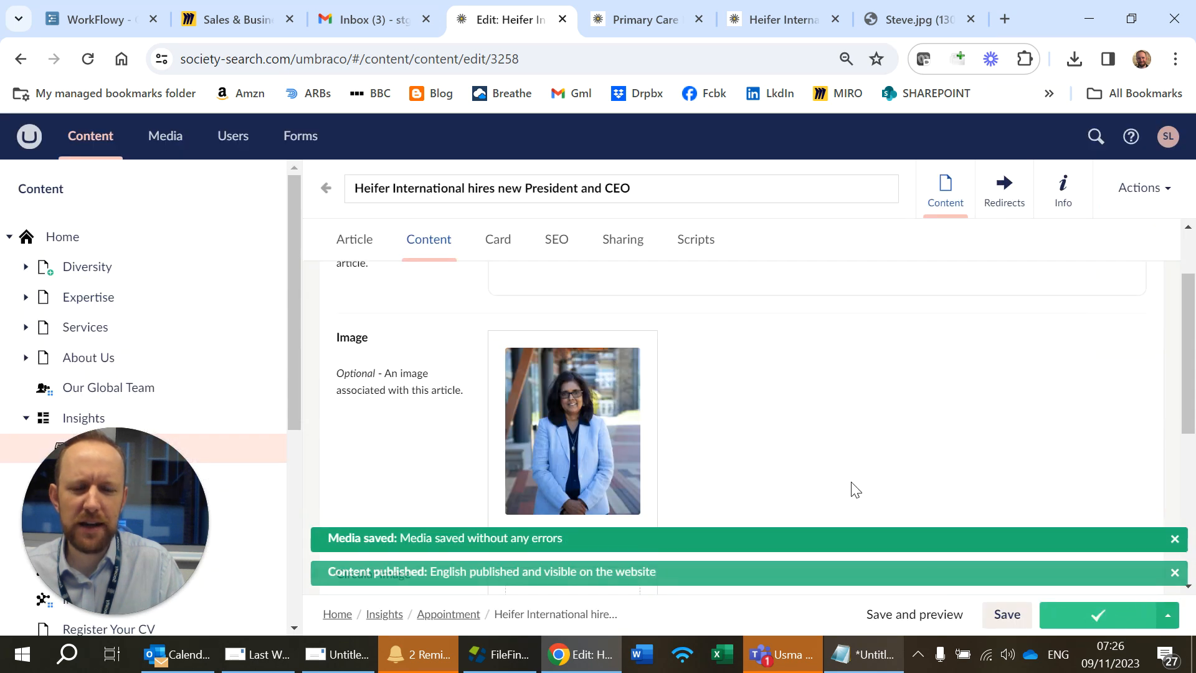
Step: Reload the live Heifer International article page and review its main image
click(756, 21)
click(709, 60)
key(Return)
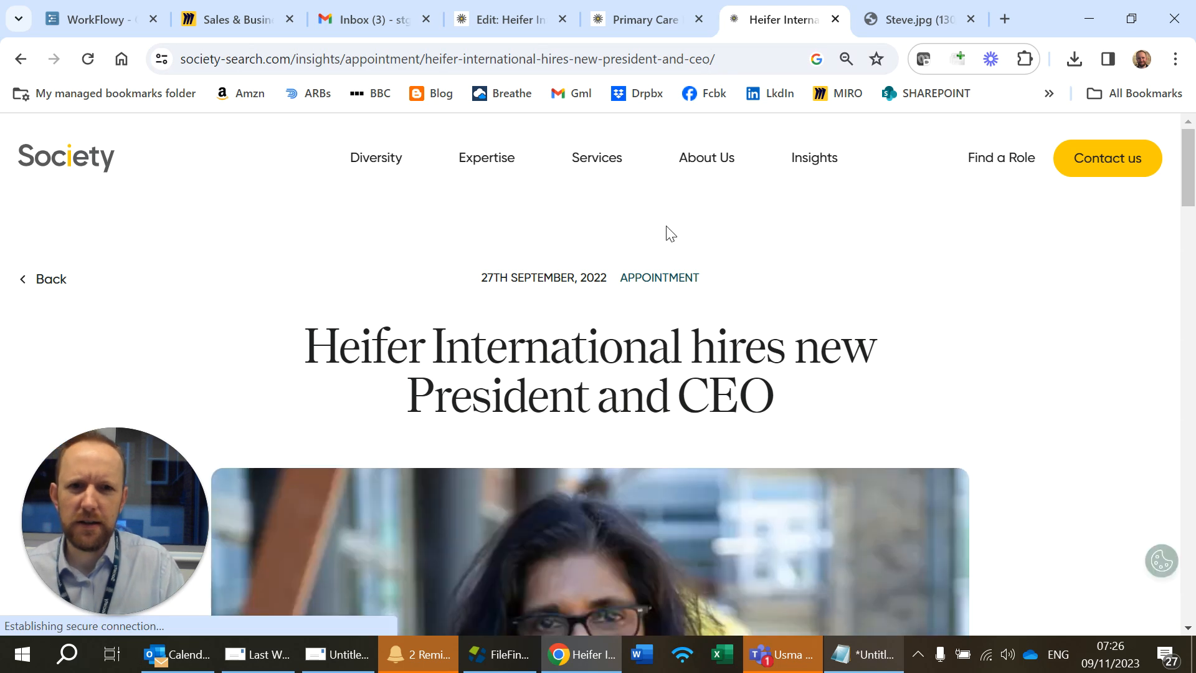
scroll(673, 230, down, 5)
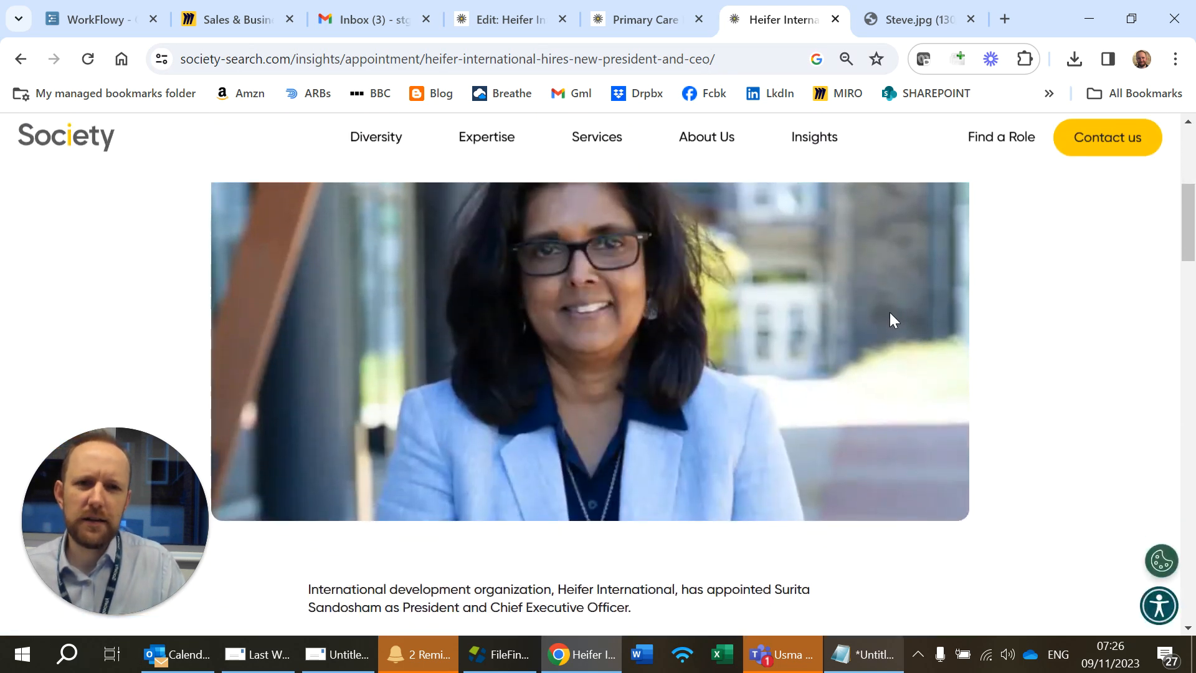
scroll(881, 470, up, 5)
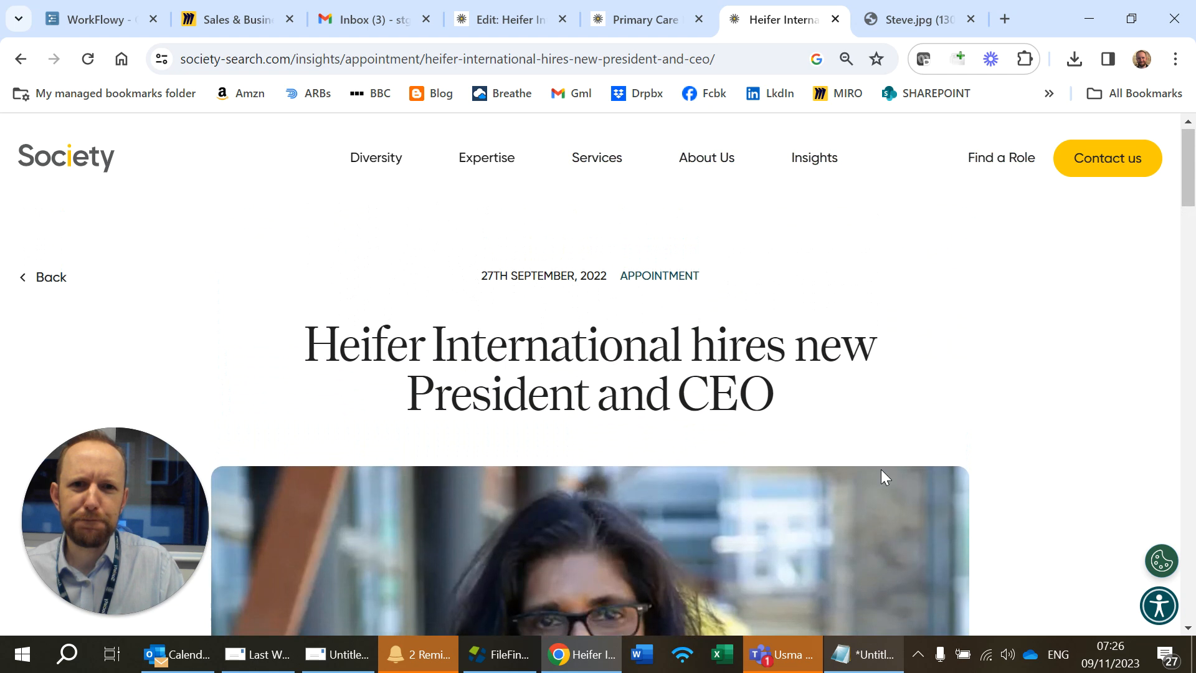
Step: Open the Apply For This Role form entries in the Forms section and browse the list
click(502, 20)
scroll(555, 350, up, 3)
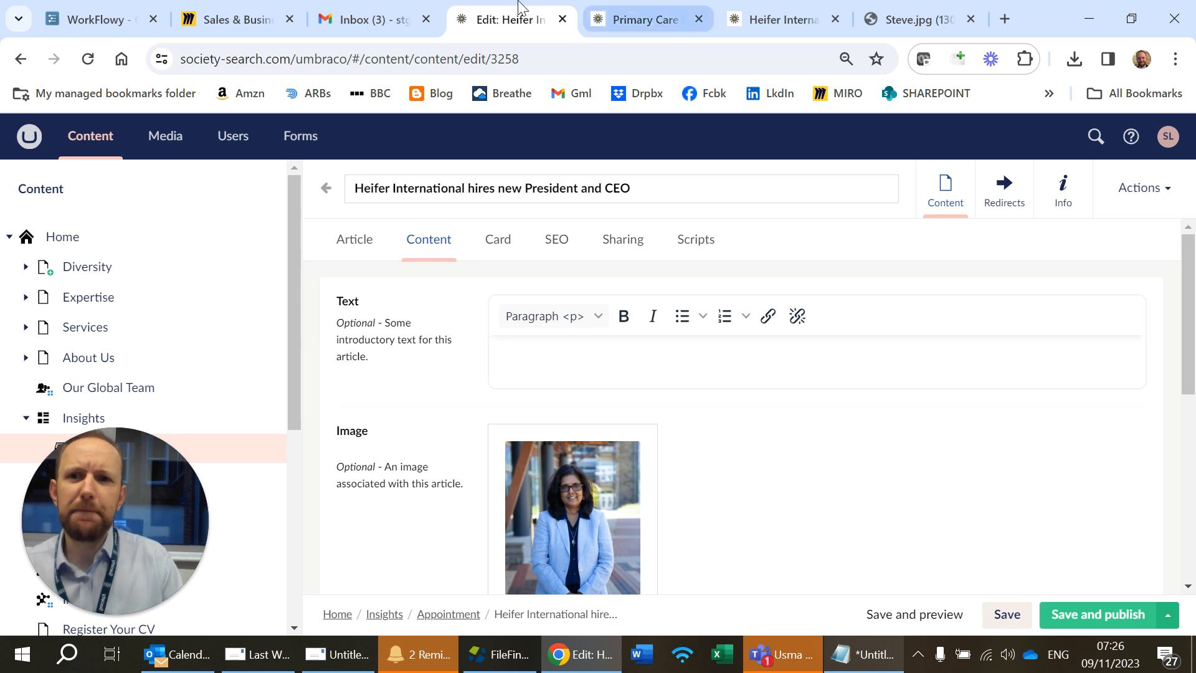
click(305, 141)
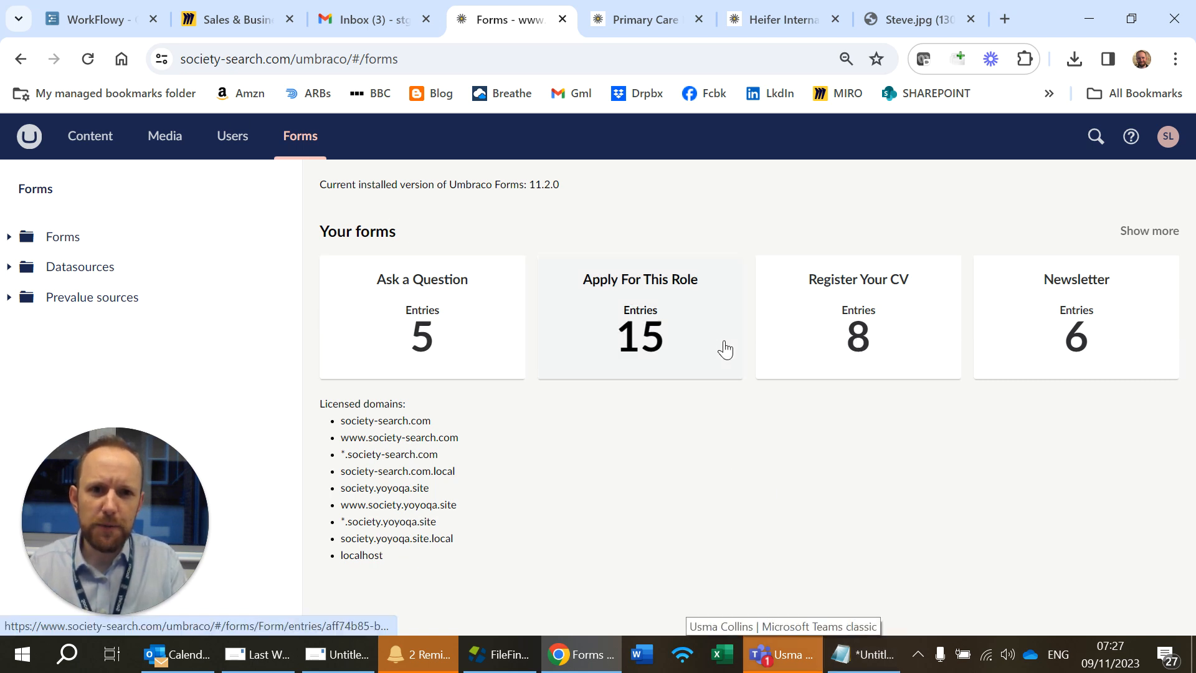
click(663, 329)
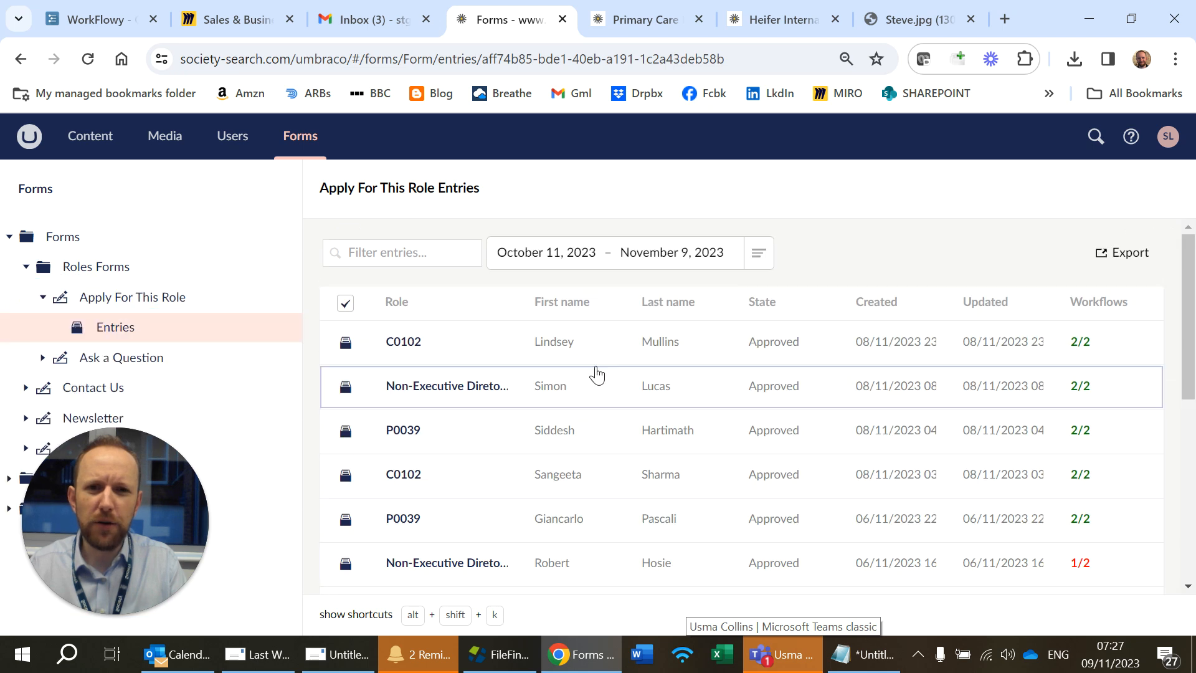
scroll(436, 405, down, 5)
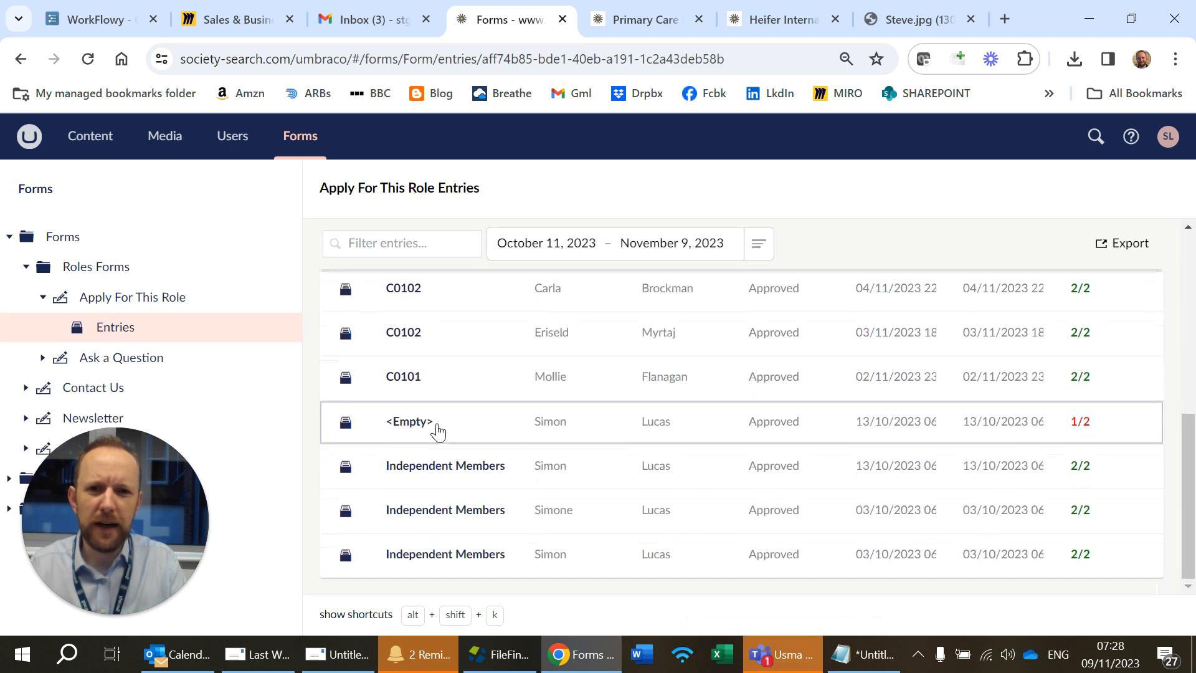
scroll(468, 481, up, 5)
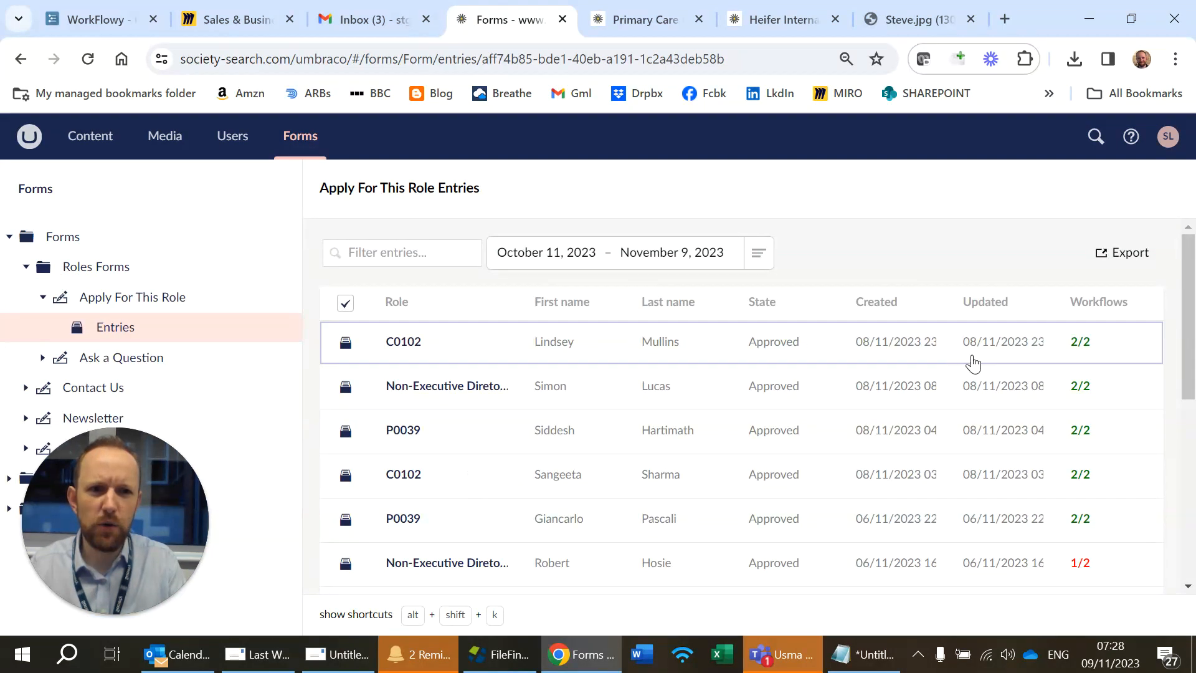
scroll(484, 373, down, 6)
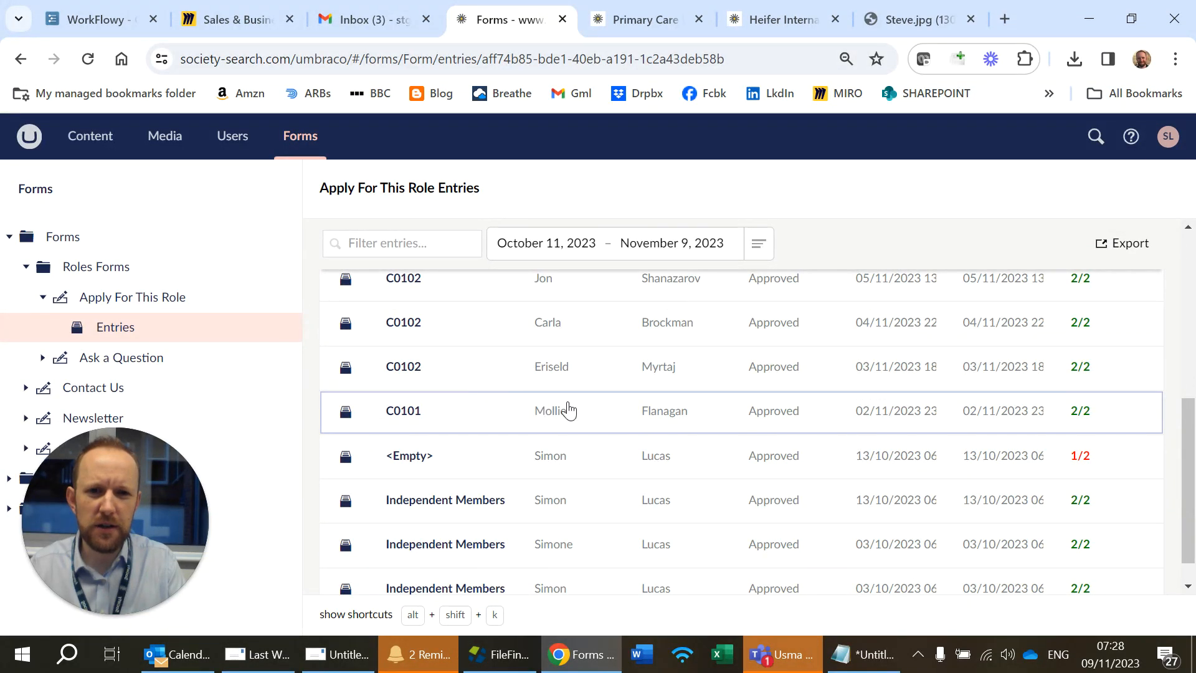
scroll(568, 415, up, 2)
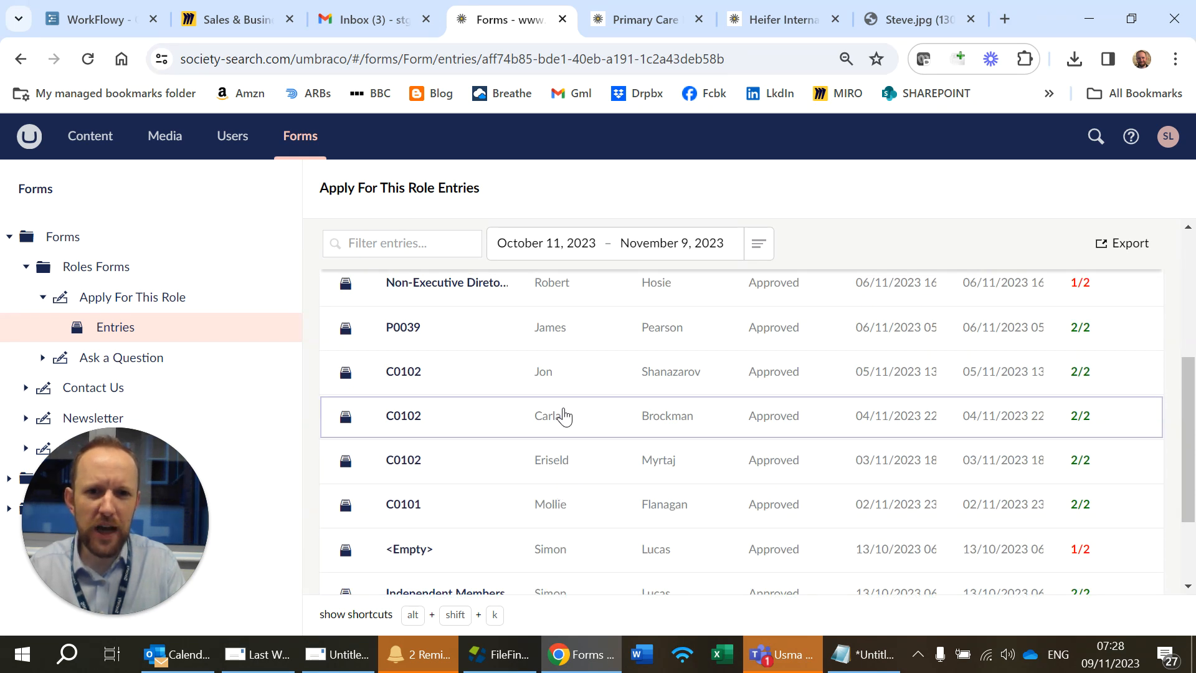
scroll(568, 380, up, 2)
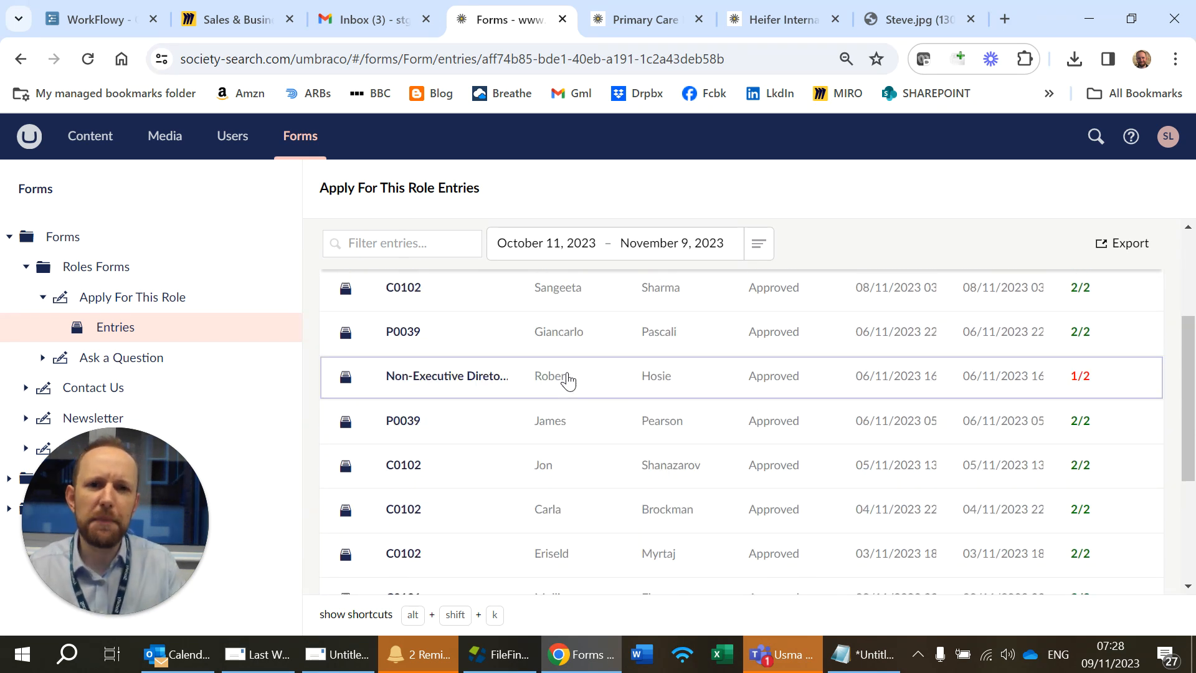
scroll(568, 380, up, 4)
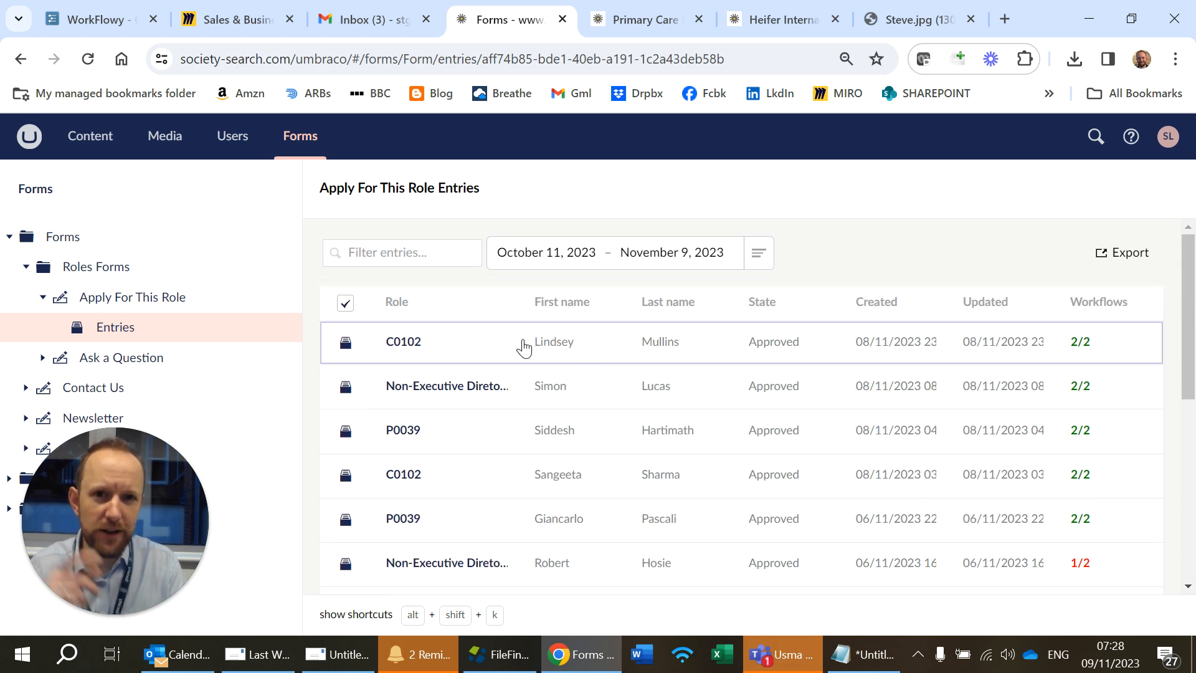
Step: Open the latest C0102 entry and review its submitted details and workflow audit
click(404, 342)
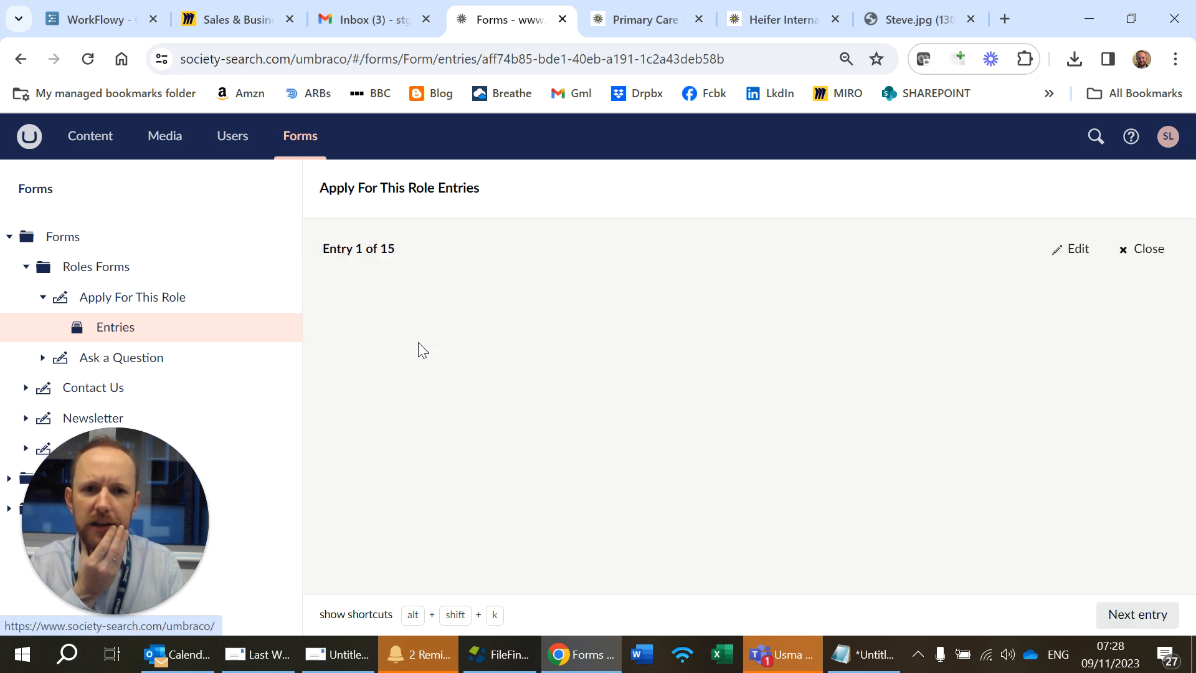
scroll(434, 389, down, 9)
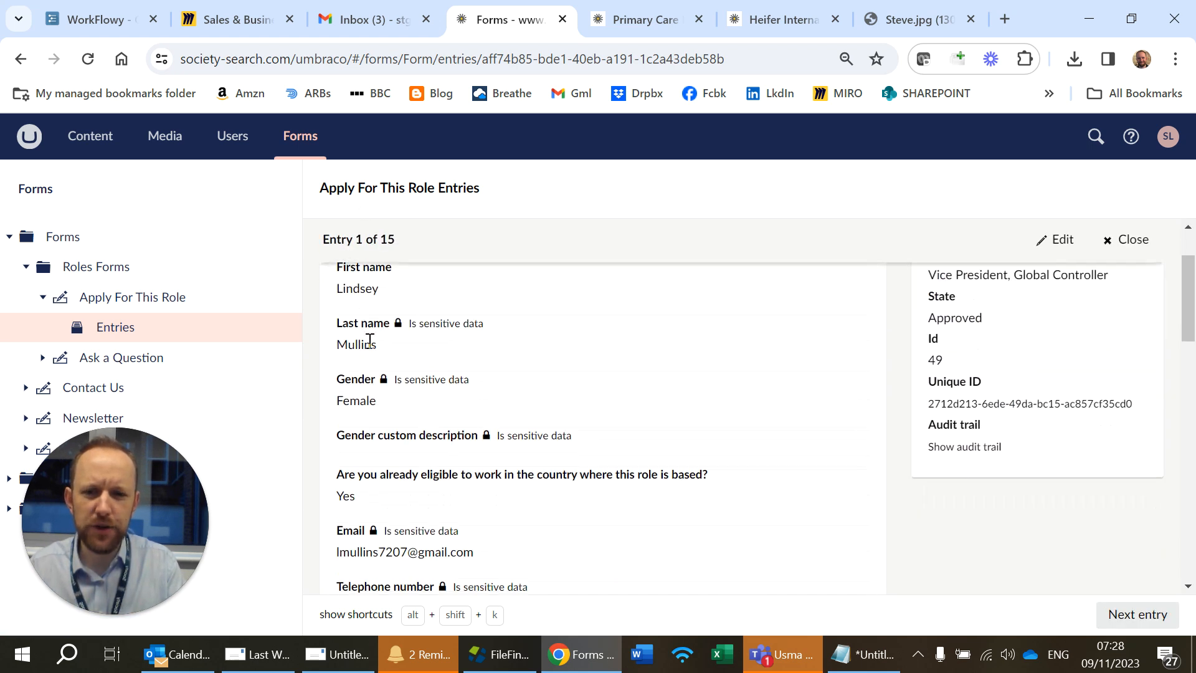
scroll(434, 430, down, 6)
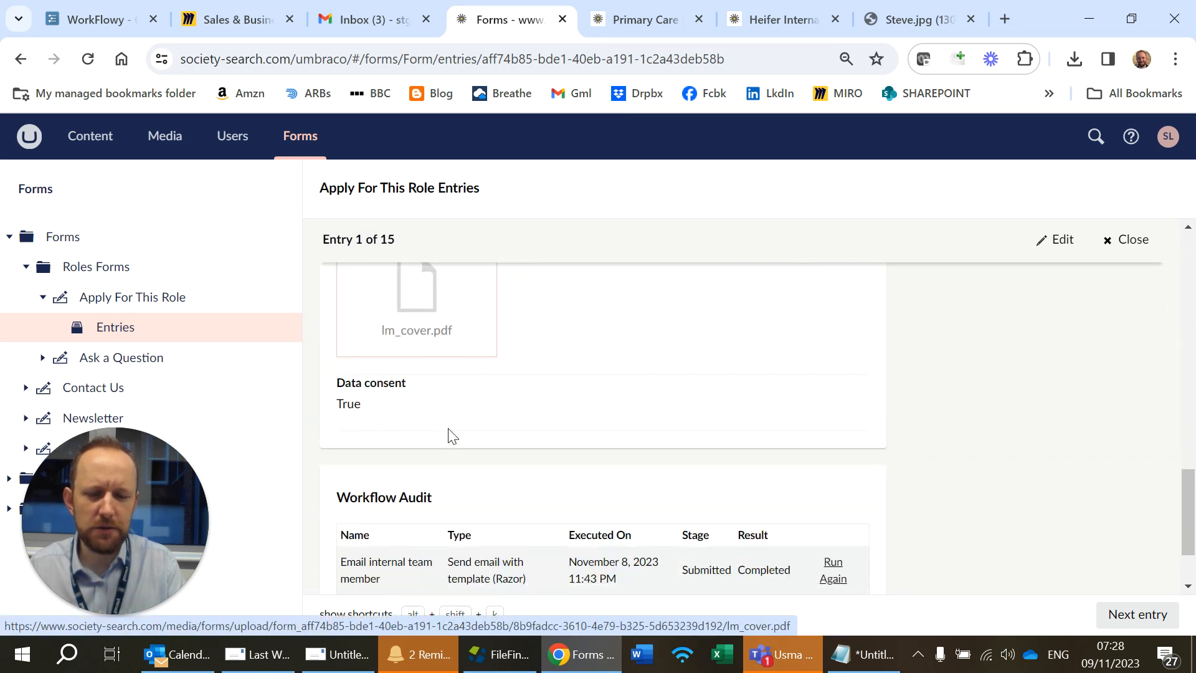
scroll(444, 437, down, 2)
scroll(438, 346, up, 5)
scroll(438, 344, down, 5)
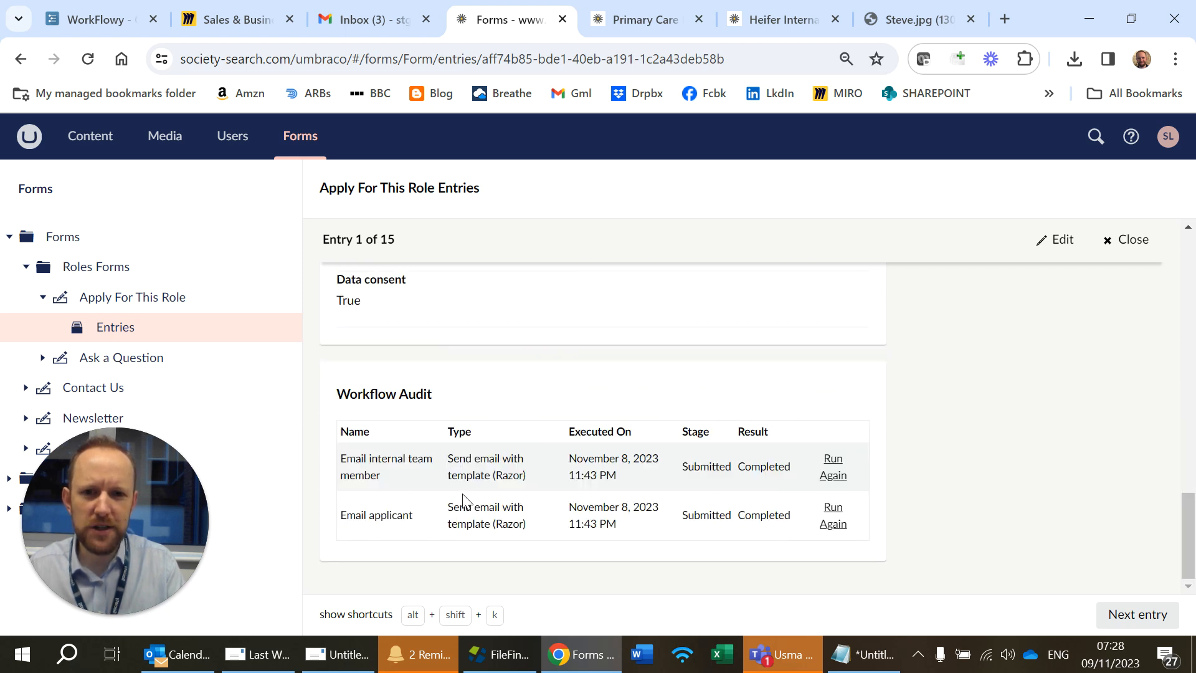
scroll(525, 527, up, 1)
scroll(525, 526, up, 10)
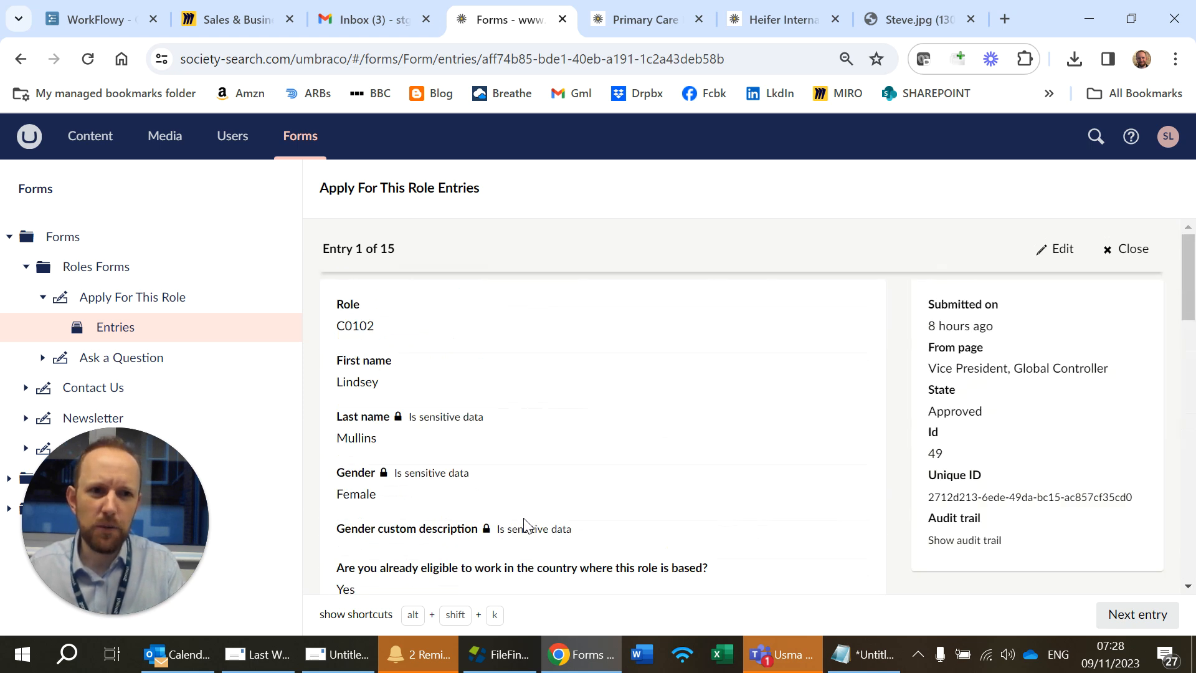